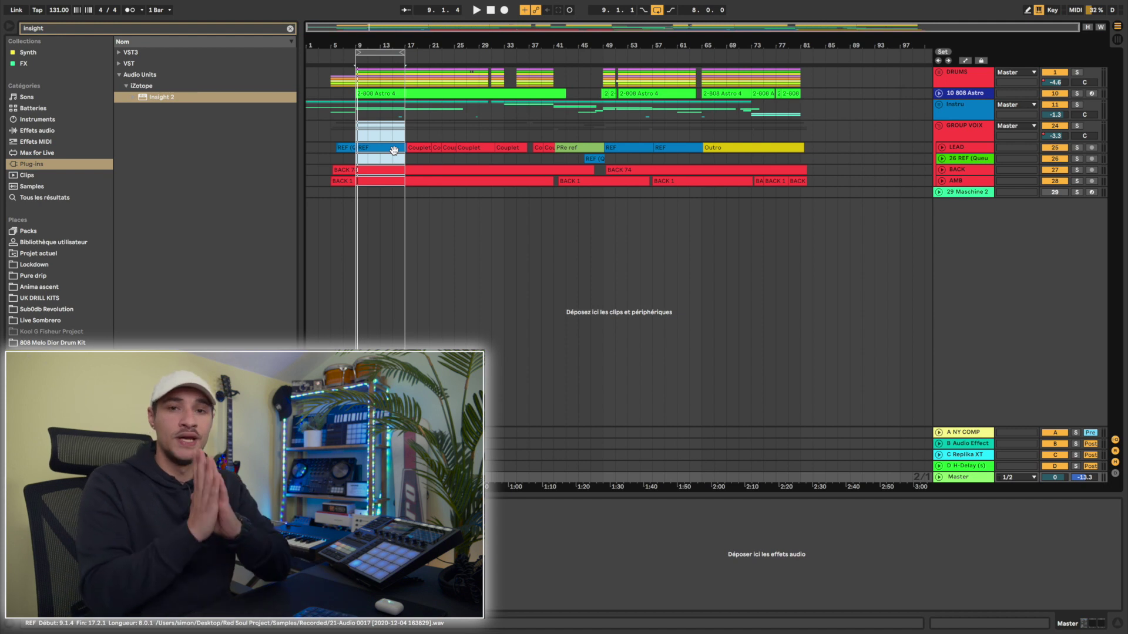
pyautogui.click(491, 194)
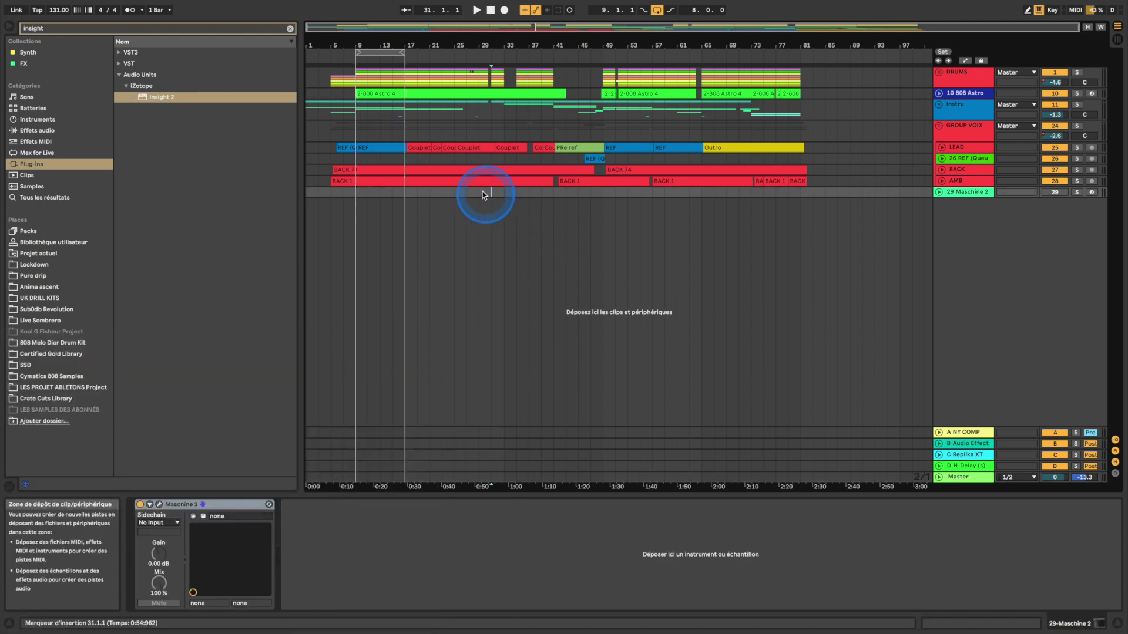
pyautogui.click(964, 479)
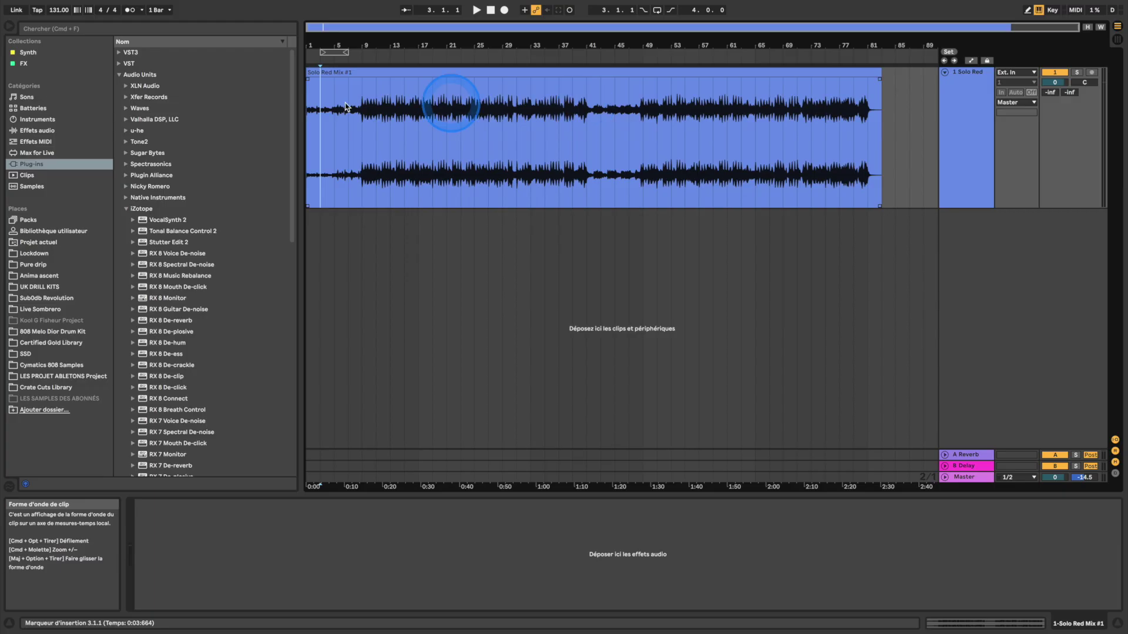
# Search the plug-ins for "ozo" and load Ozone 9 onto the Master track
pyautogui.click(987, 117)
pyautogui.click(974, 481)
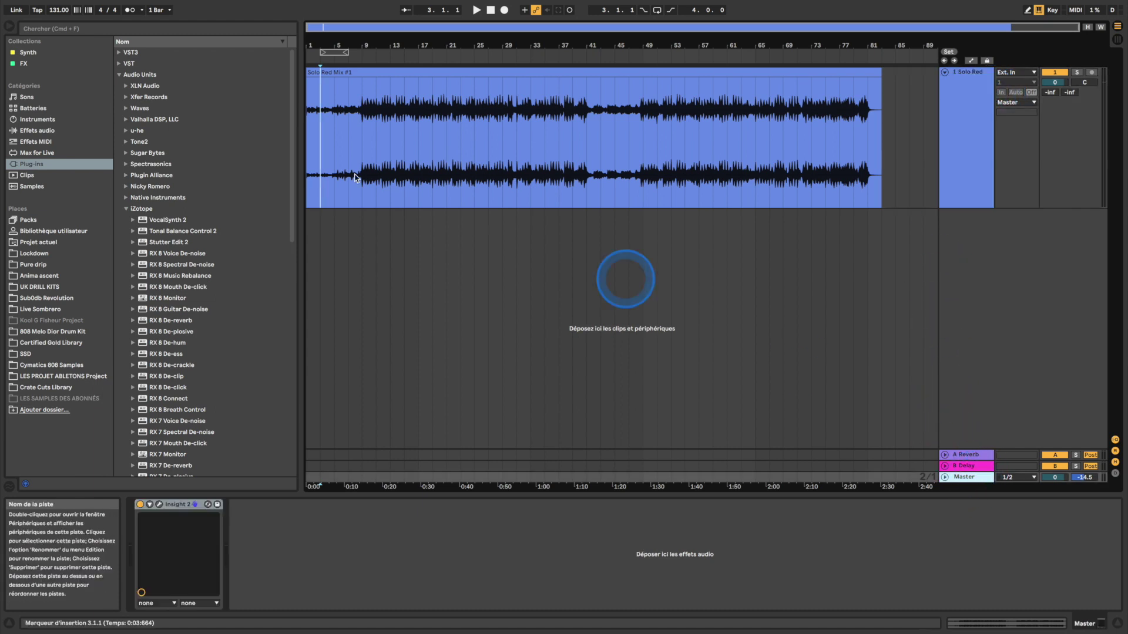
pyautogui.click(115, 34)
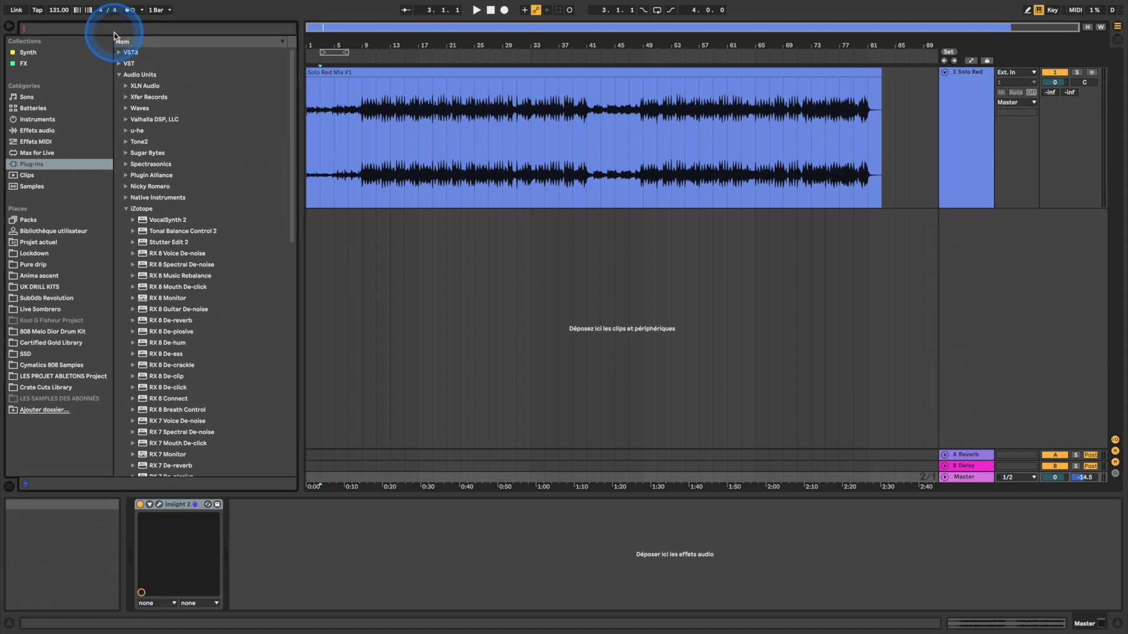
pyautogui.write('ozno')
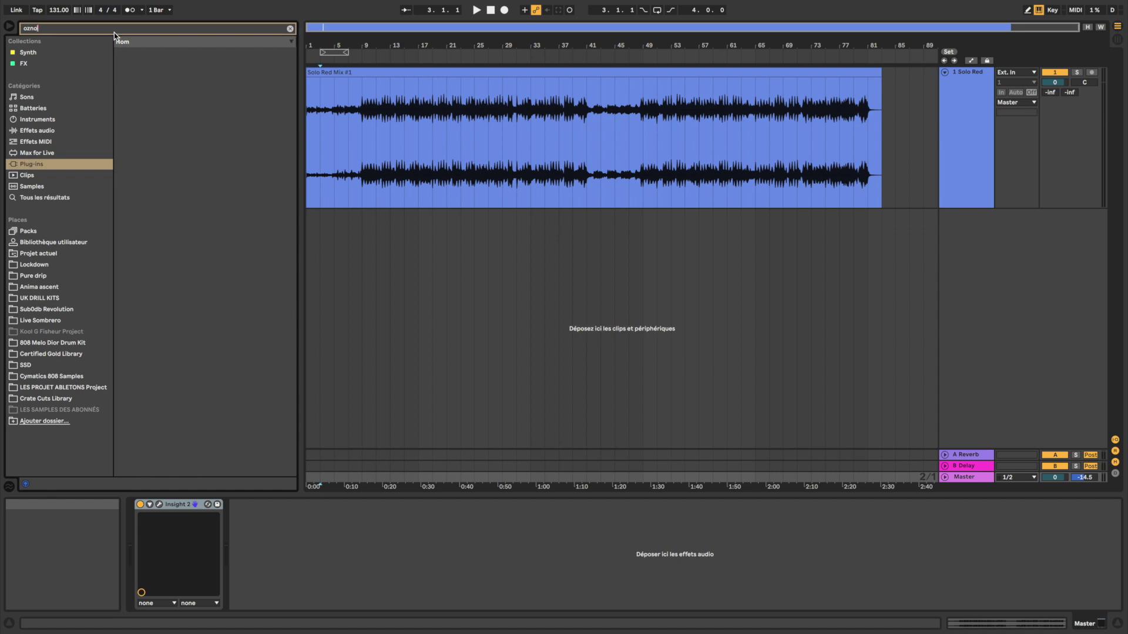
pyautogui.press('BackSpace')
pyautogui.press('BackSpace')
pyautogui.write('o')
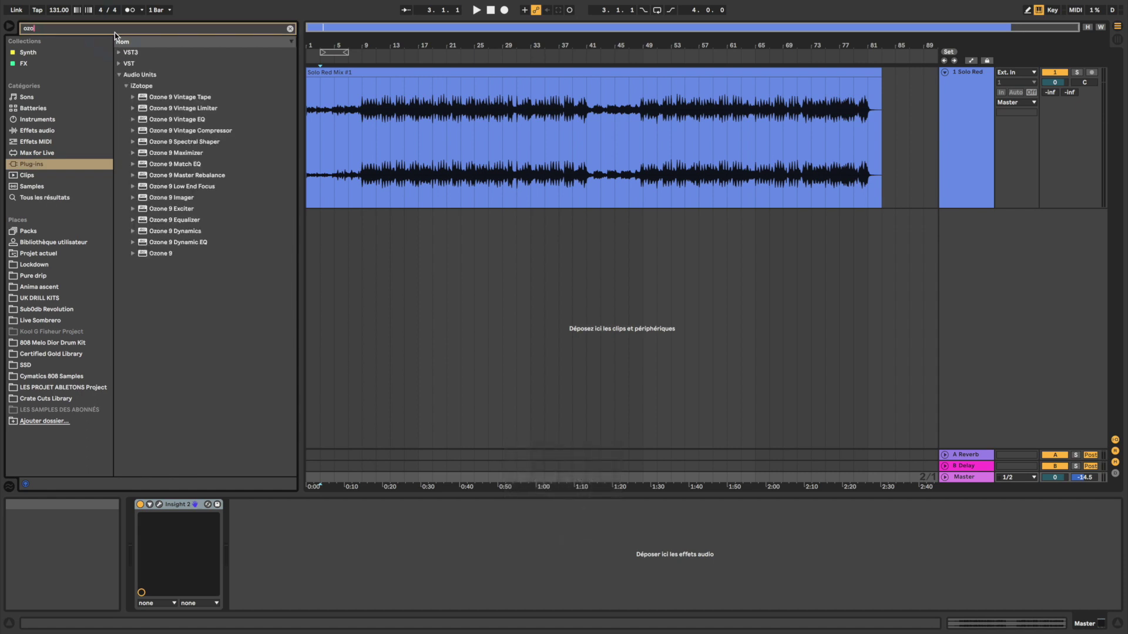
pyautogui.click(180, 88)
pyautogui.doubleClick(158, 254)
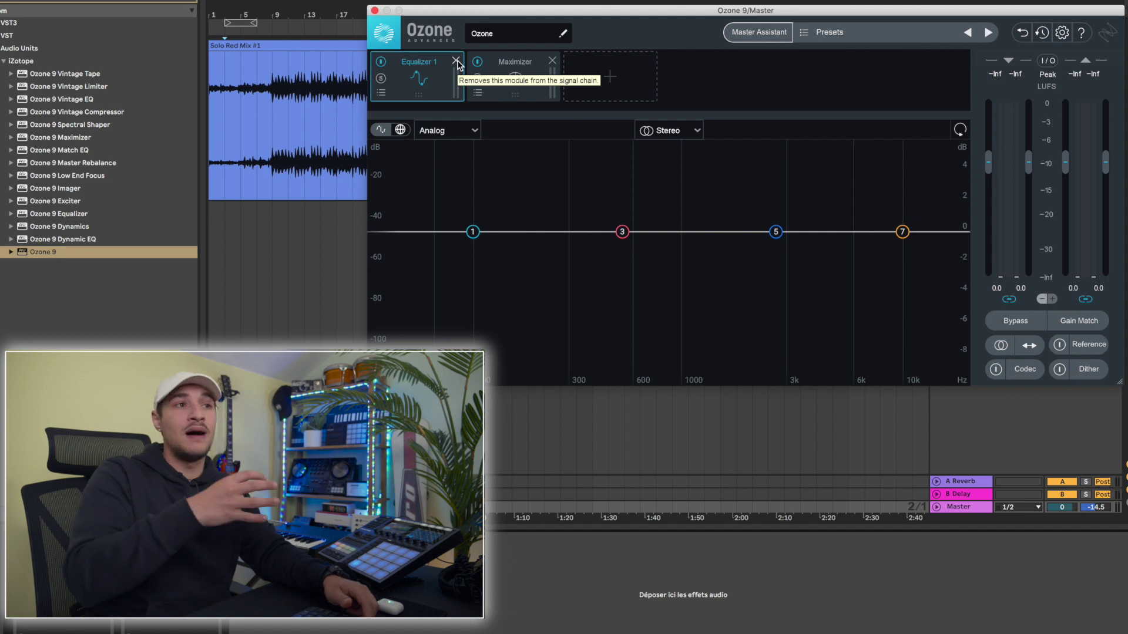
# Add the Equalizer 2 and Exciter modules to the Ozone signal chain
pyautogui.click(610, 76)
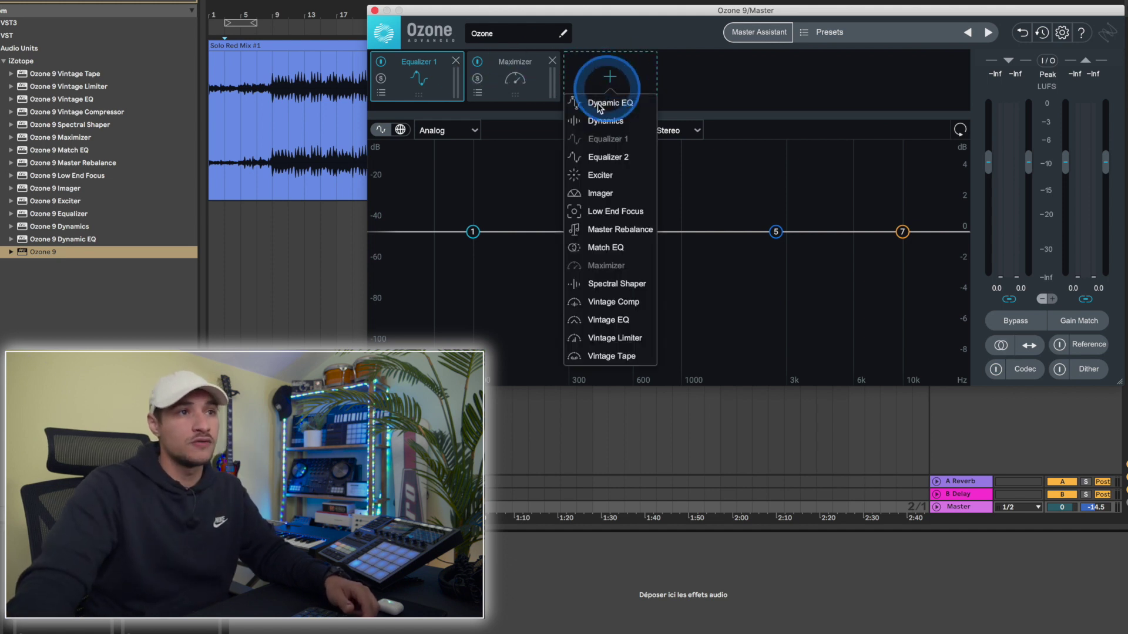
pyautogui.click(608, 157)
pyautogui.click(706, 76)
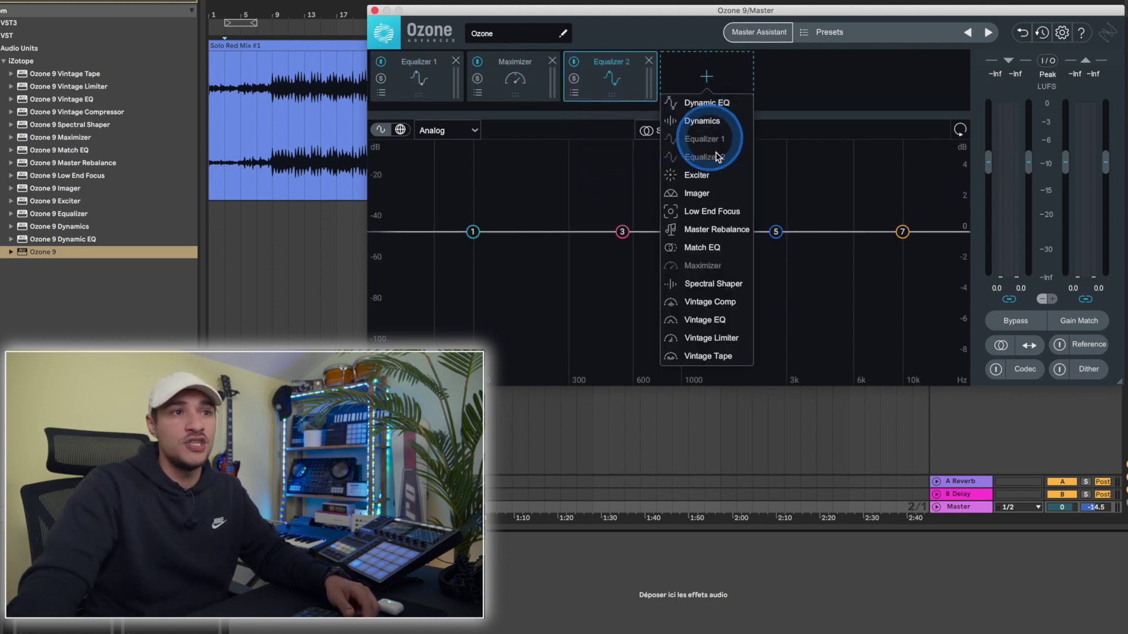
pyautogui.click(699, 175)
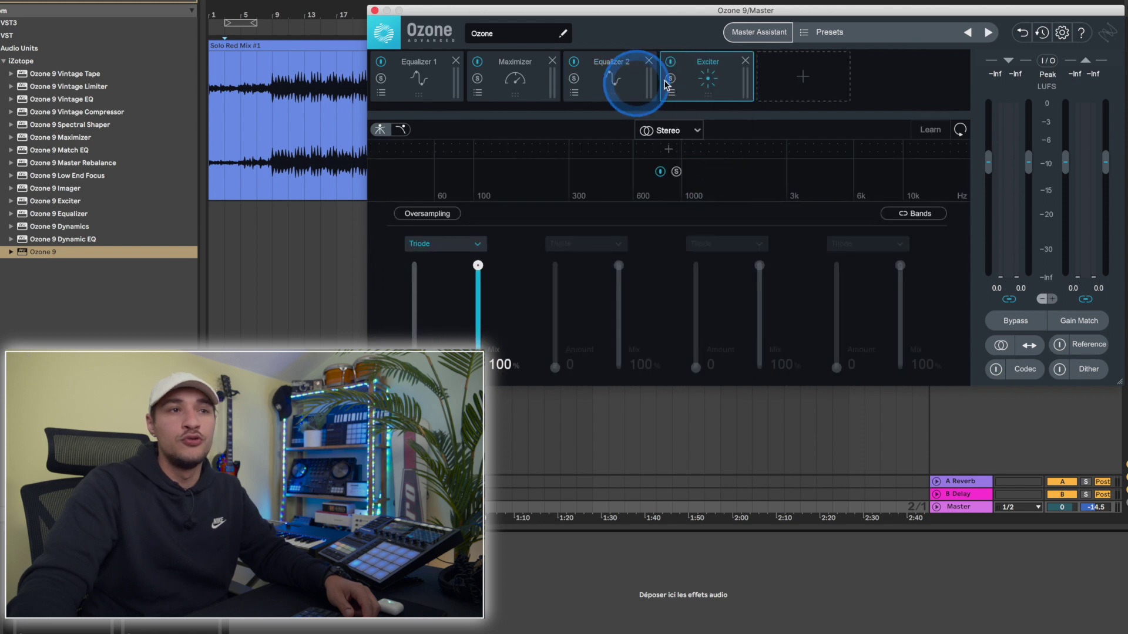
# Empty the signal chain by removing the Exciter, Equalizer 2, Maximizer and Equalizer 1 modules
pyautogui.click(746, 62)
pyautogui.click(718, 78)
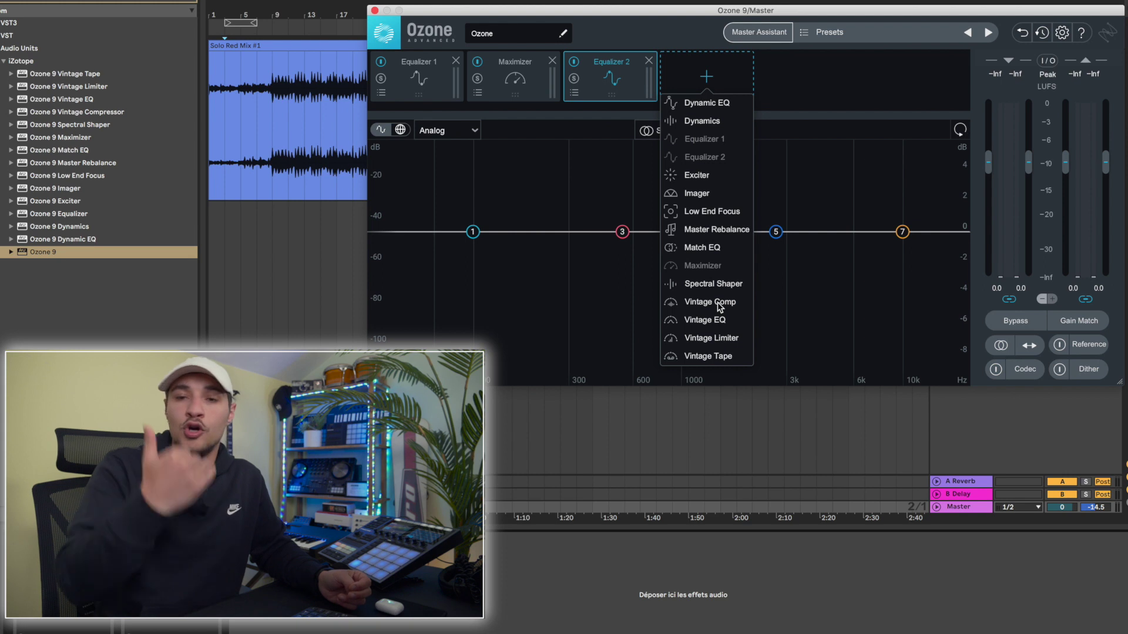
pyautogui.moveTo(605, 73); pyautogui.dragTo(695, 88)
pyautogui.click(648, 61)
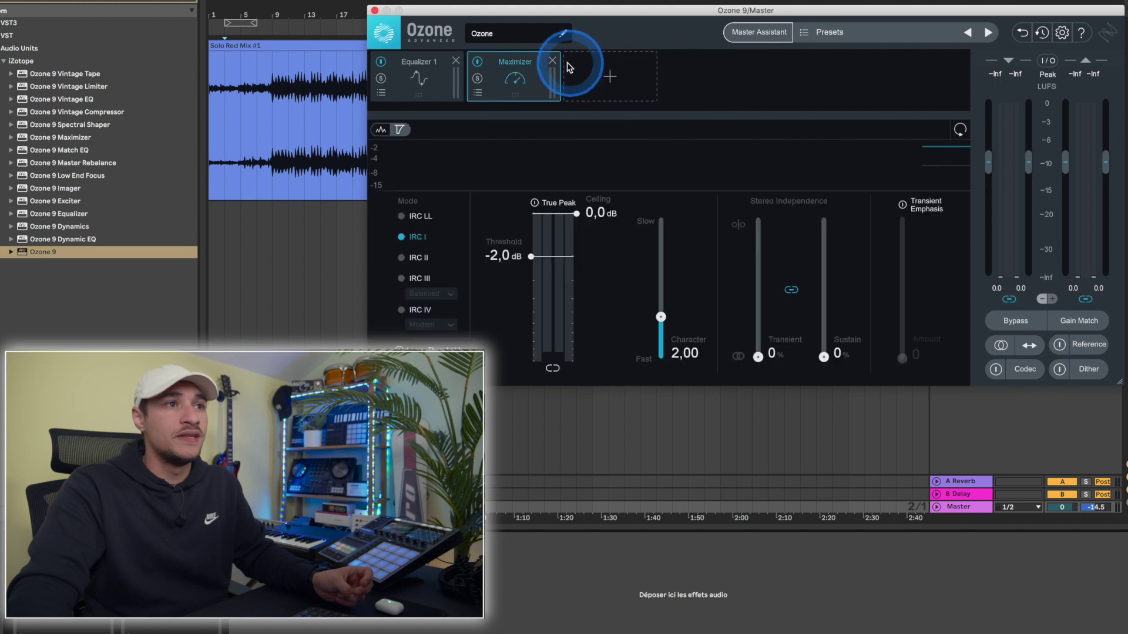
pyautogui.click(552, 61)
pyautogui.click(457, 61)
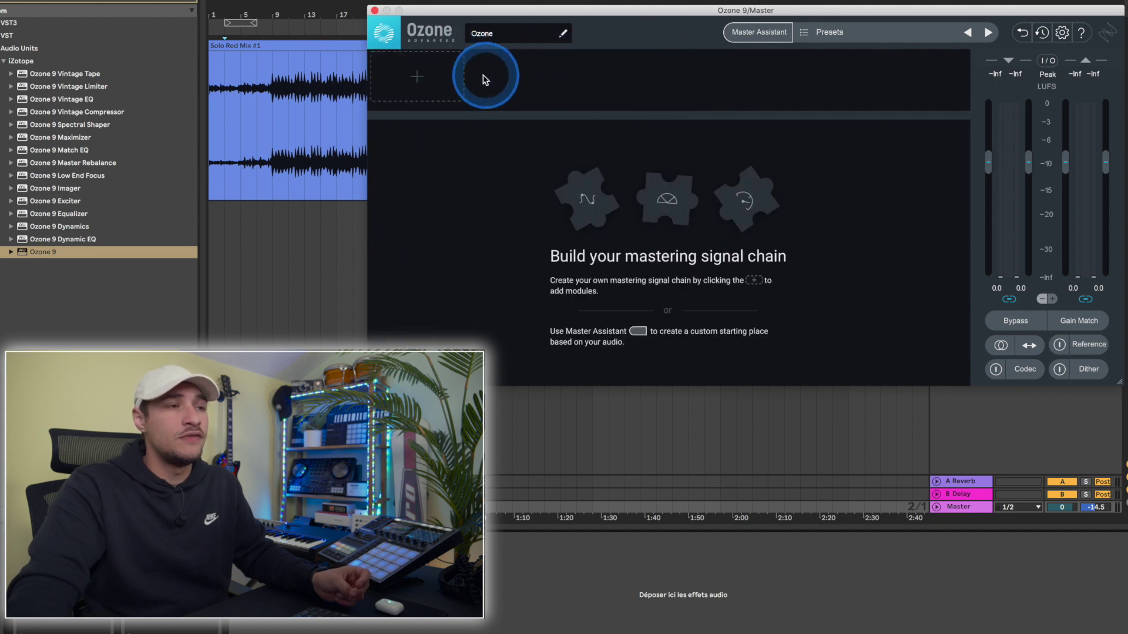
# Try a Dynamics module in the empty signal chain and remove it again
pyautogui.click(422, 77)
pyautogui.click(412, 121)
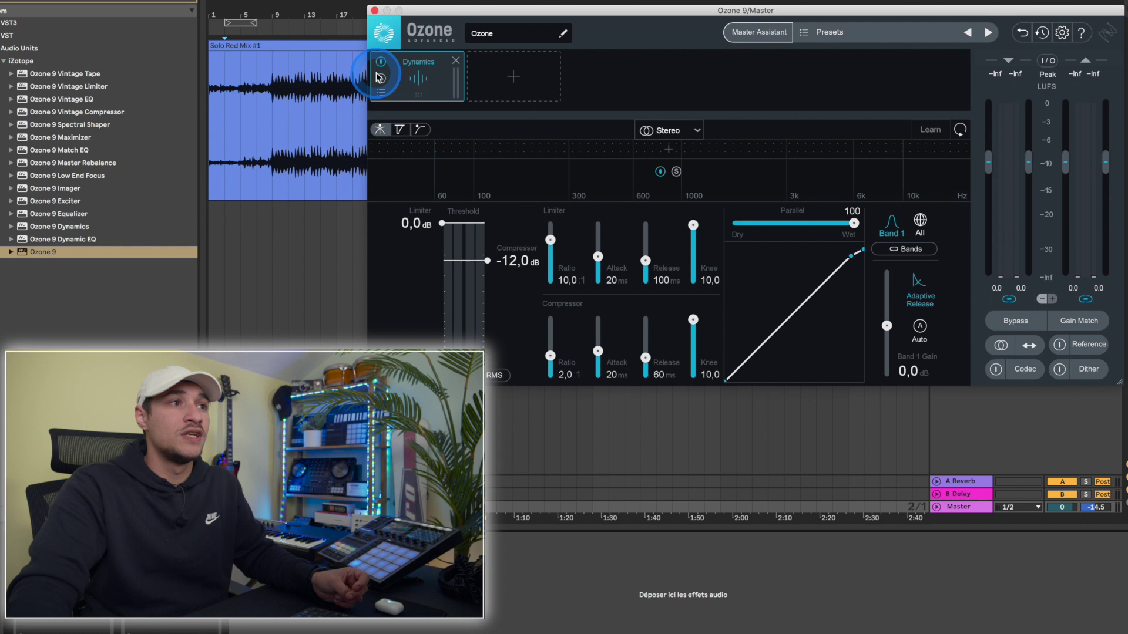
pyautogui.click(456, 61)
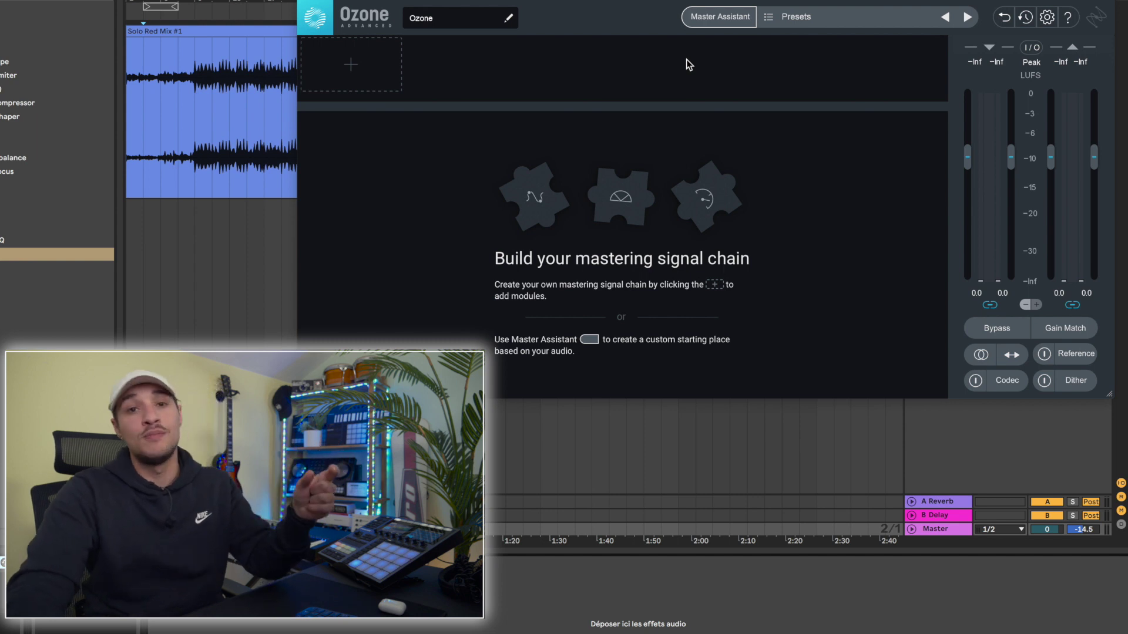
# Open the Master Assistant and choose the Vintage modules
pyautogui.click(718, 21)
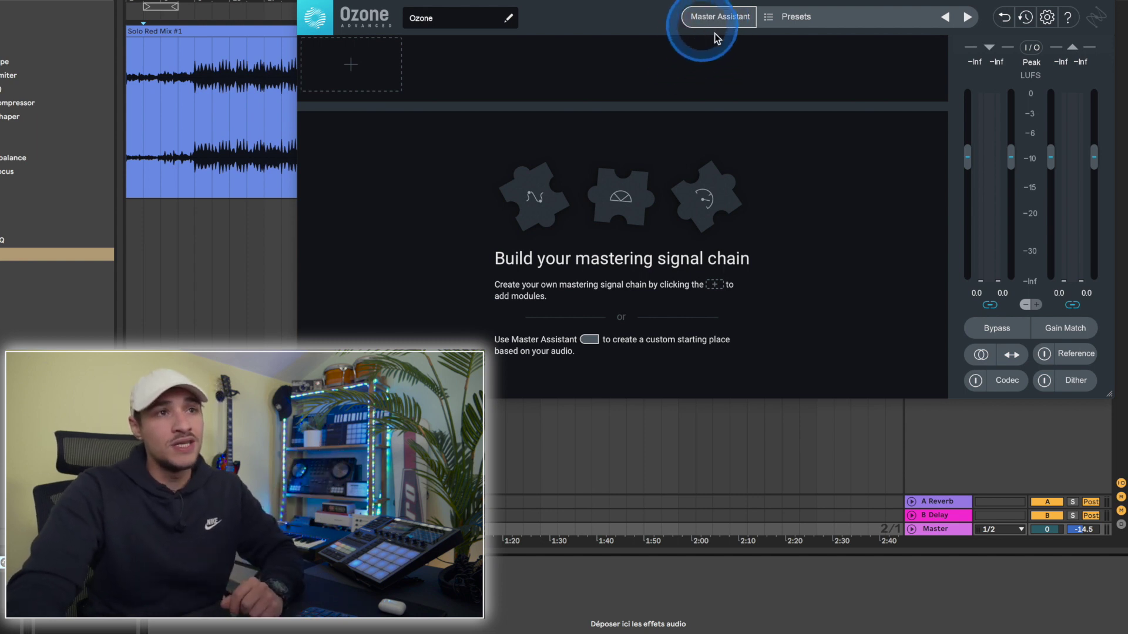
pyautogui.click(724, 23)
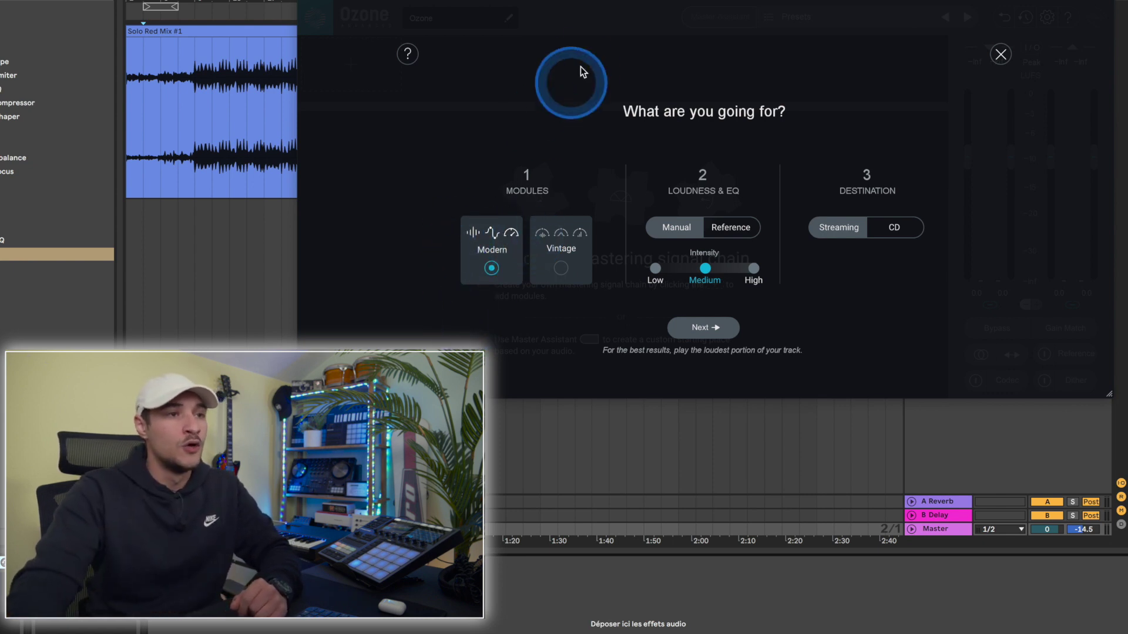
pyautogui.click(561, 269)
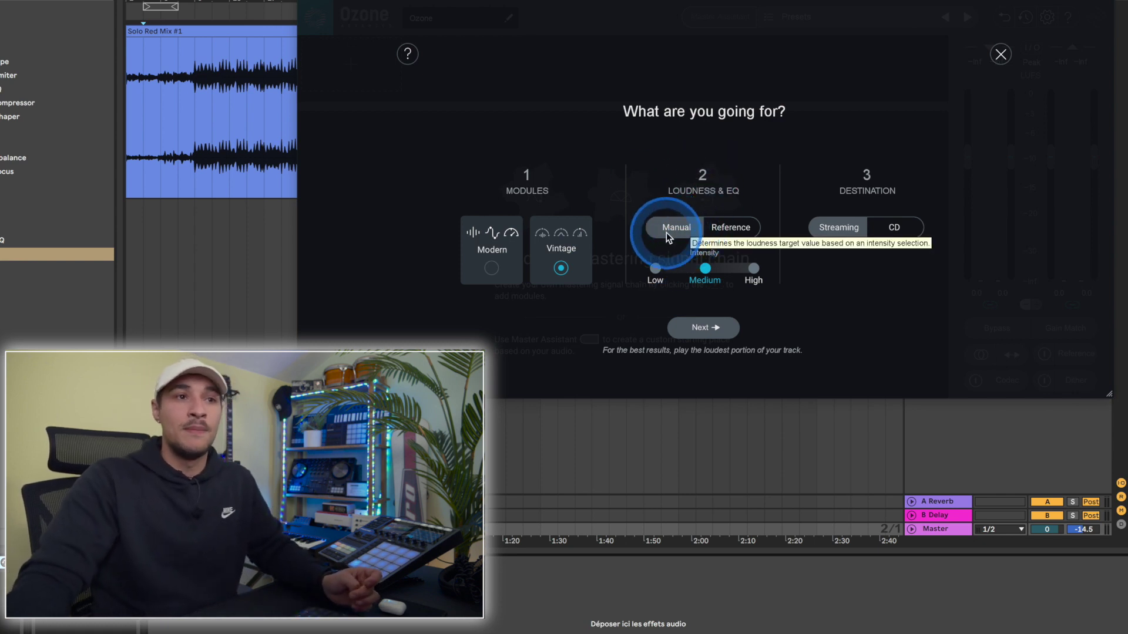
# Try the Reference option for loudness and EQ, browsing for a reference track without loading one
pyautogui.click(739, 231)
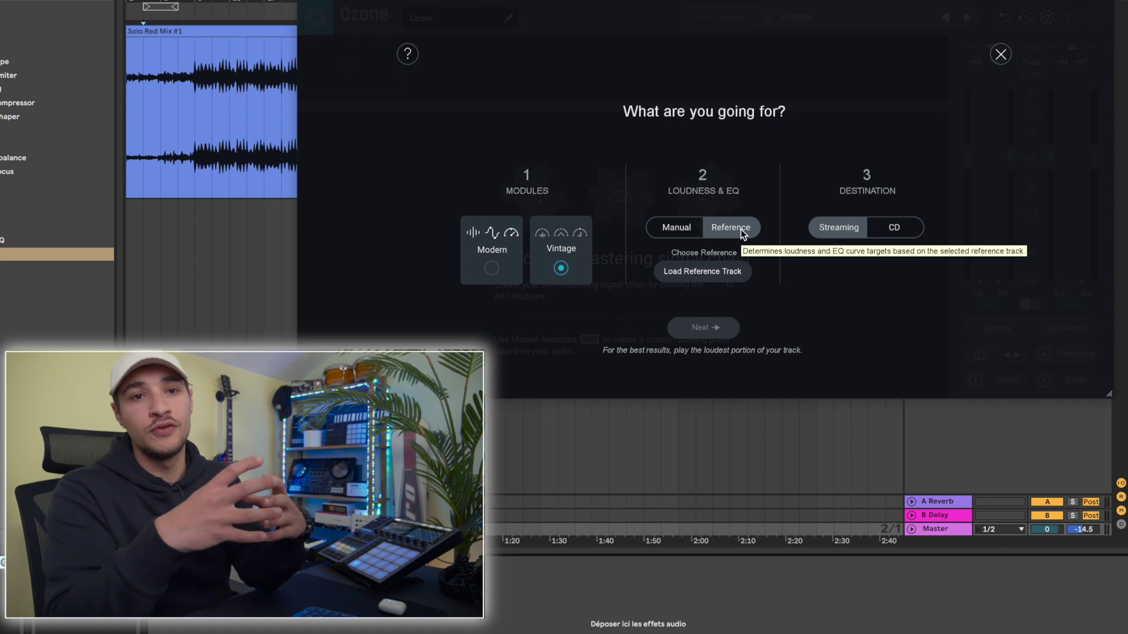
pyautogui.click(692, 241)
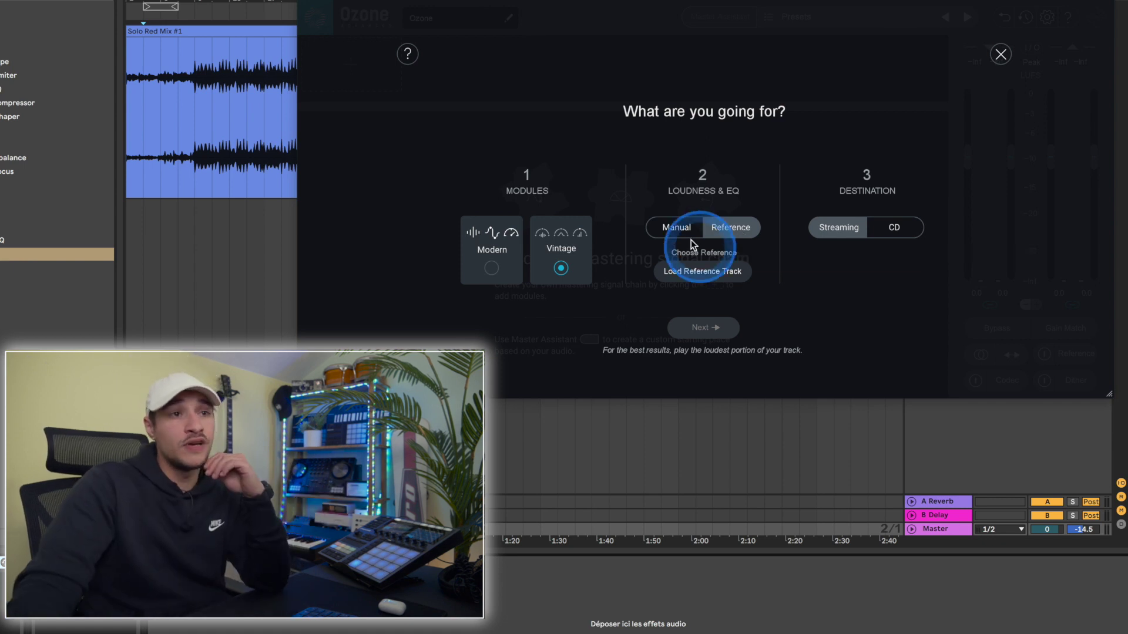
pyautogui.click(678, 272)
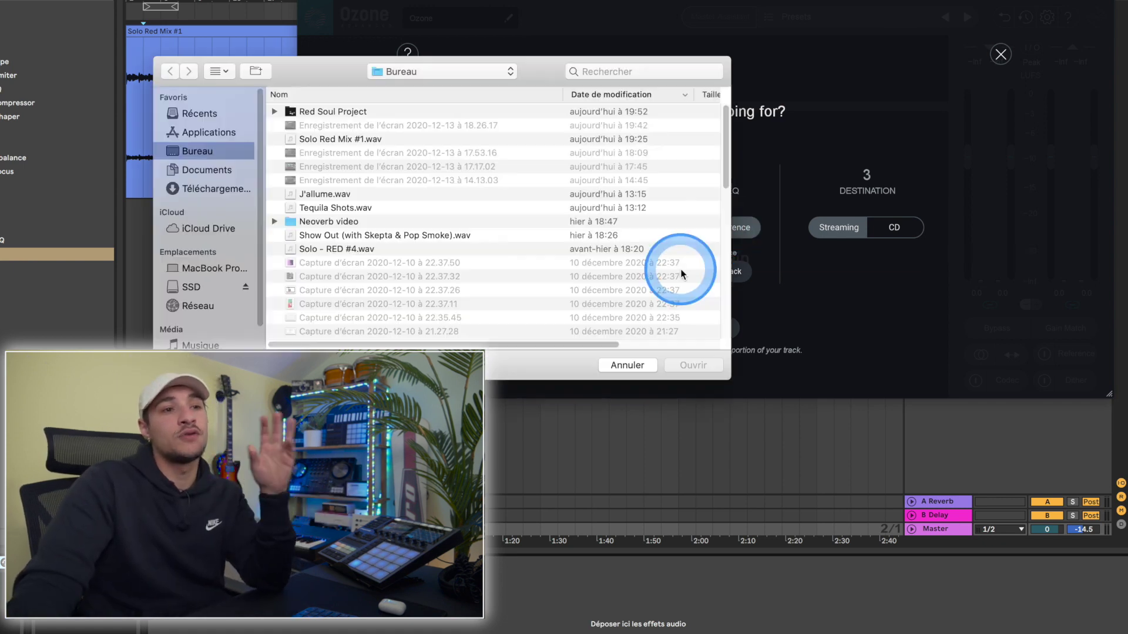
pyautogui.click(635, 367)
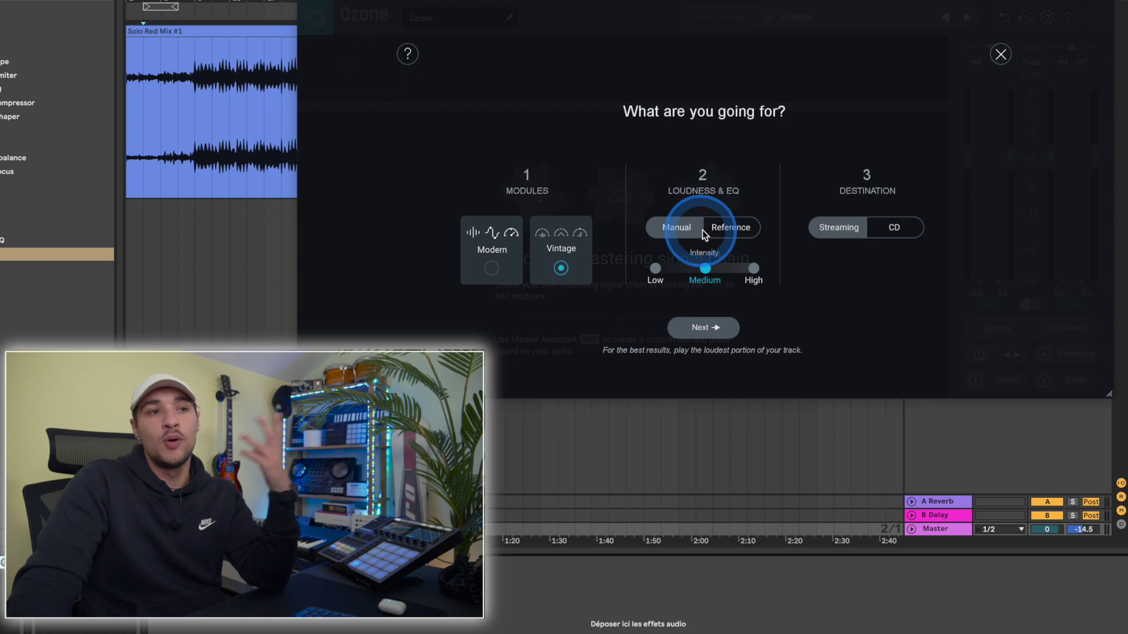
# Compare the manual loudness intensity options and set the intensity to Low
pyautogui.click(655, 270)
pyautogui.click(705, 268)
pyautogui.click(753, 268)
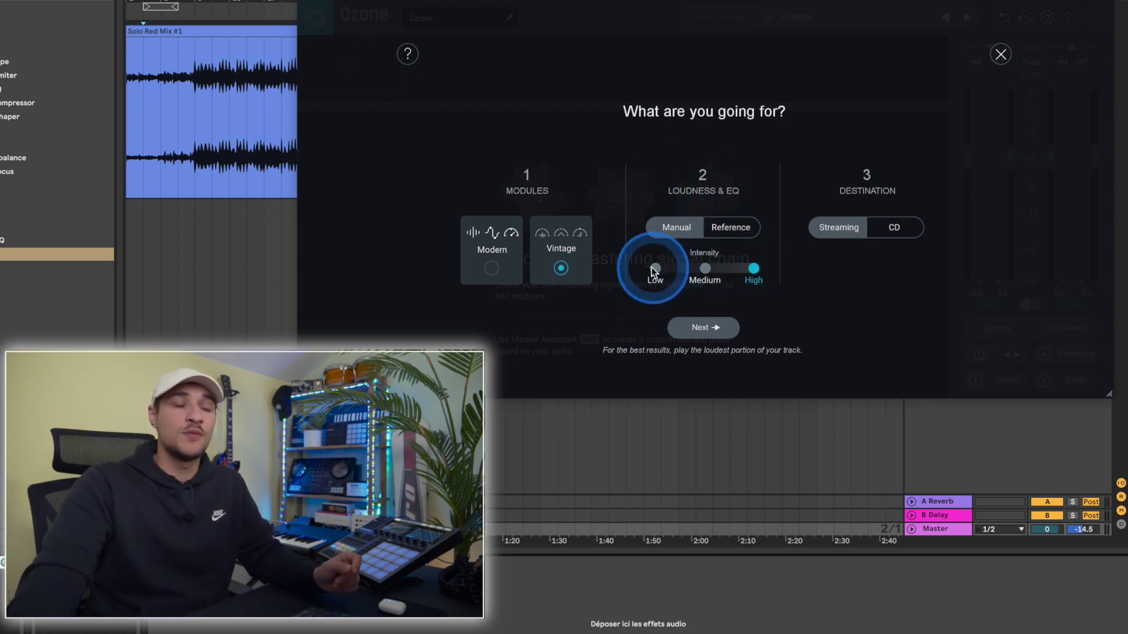
pyautogui.click(666, 270)
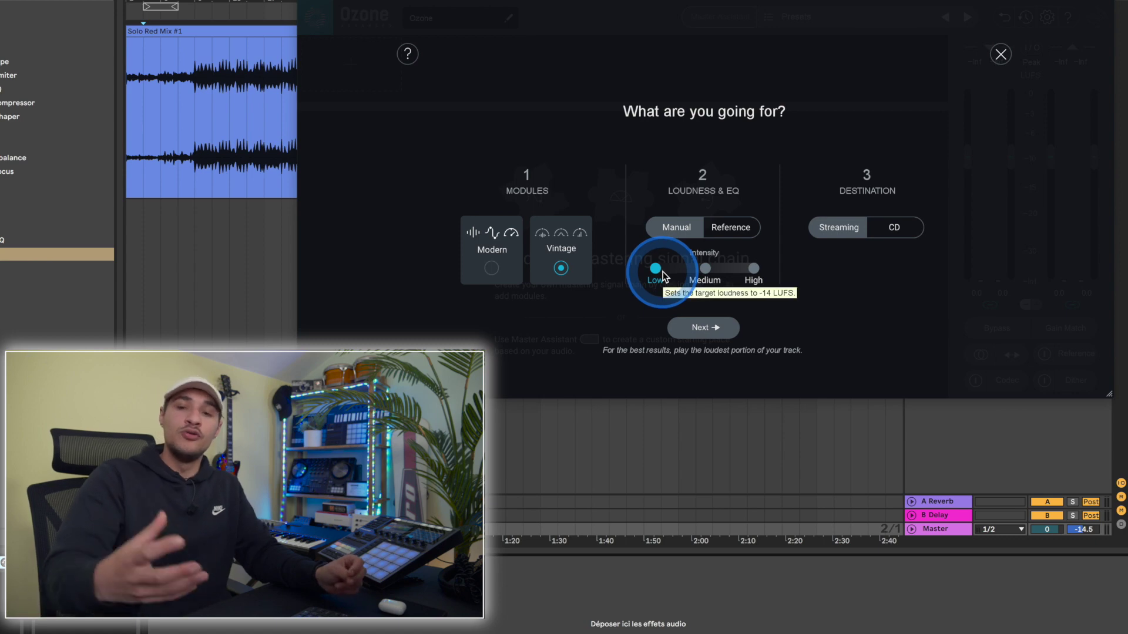
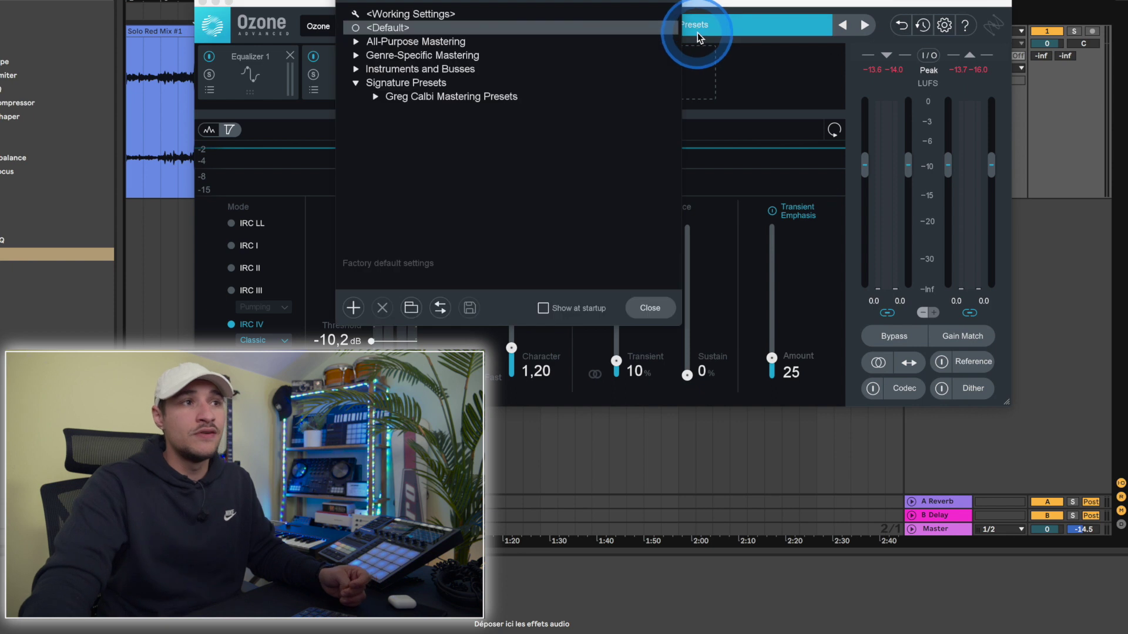
# Browse the preset categories and apply the Trap preset from Genre-Specific Mastering
pyautogui.click(362, 43)
pyautogui.click(359, 43)
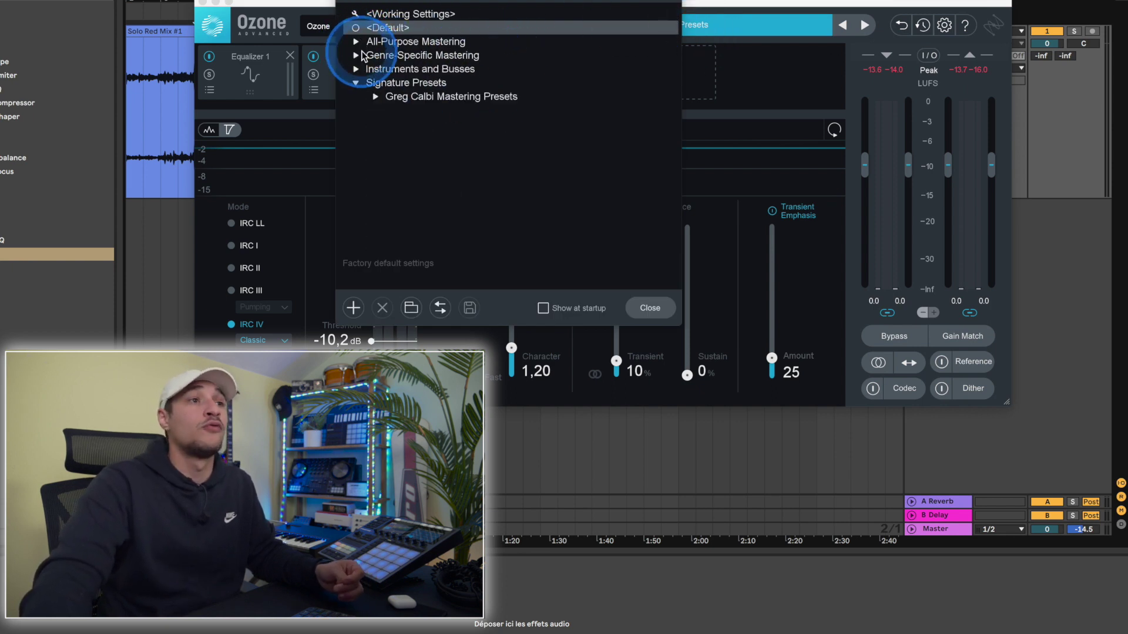
pyautogui.click(363, 55)
pyautogui.scroll(-10, 391, 164)
pyautogui.scroll(-7, 397, 182)
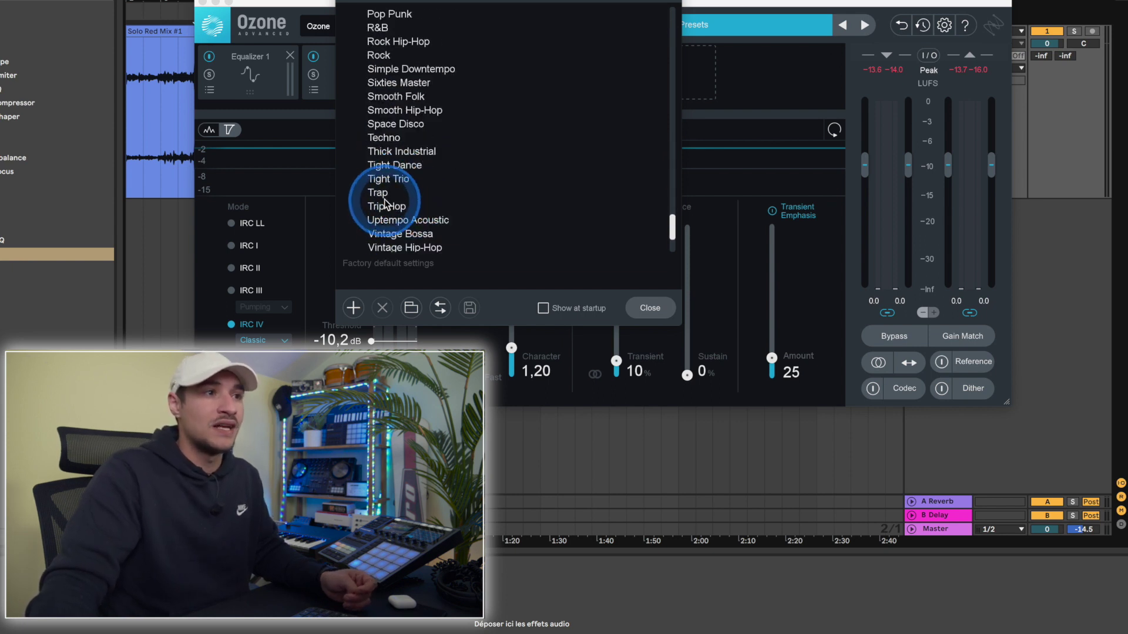
pyautogui.click(382, 195)
pyautogui.click(666, 305)
pyautogui.click(366, 144)
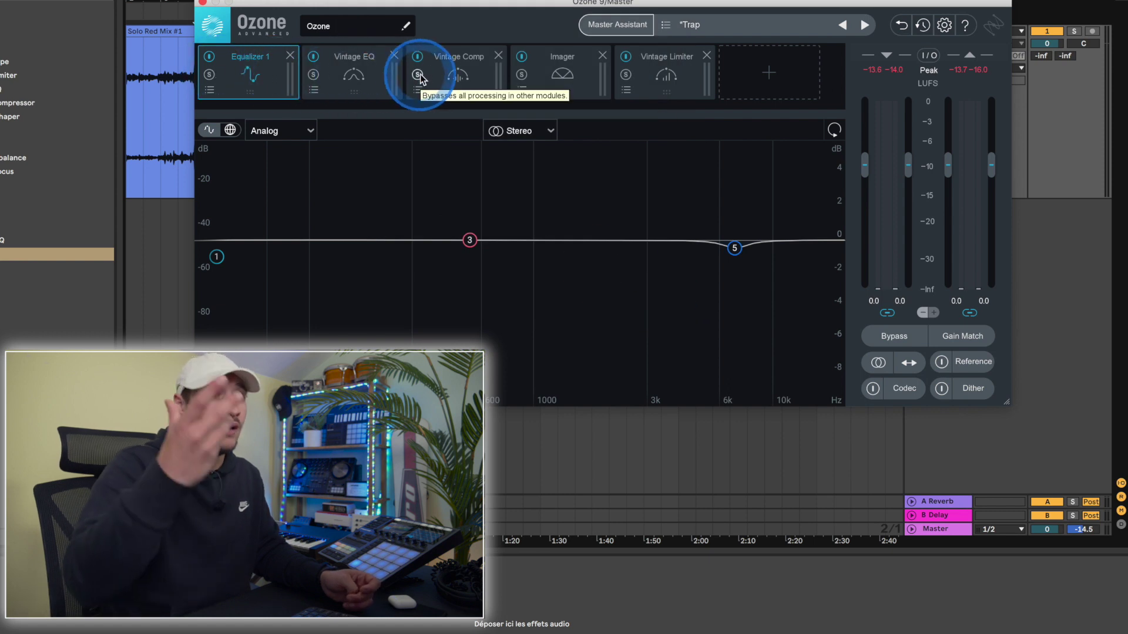
# Examine the Trap preset's Vintage EQ, Vintage Comp, Imager and Vintage Limiter settings
pyautogui.click(353, 87)
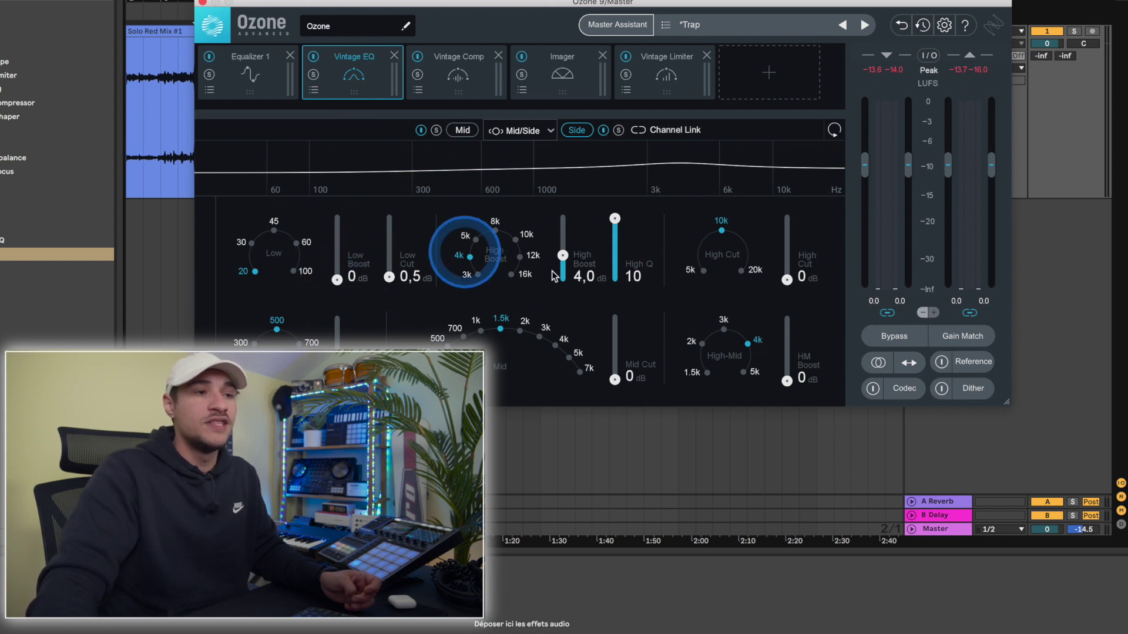
pyautogui.click(440, 77)
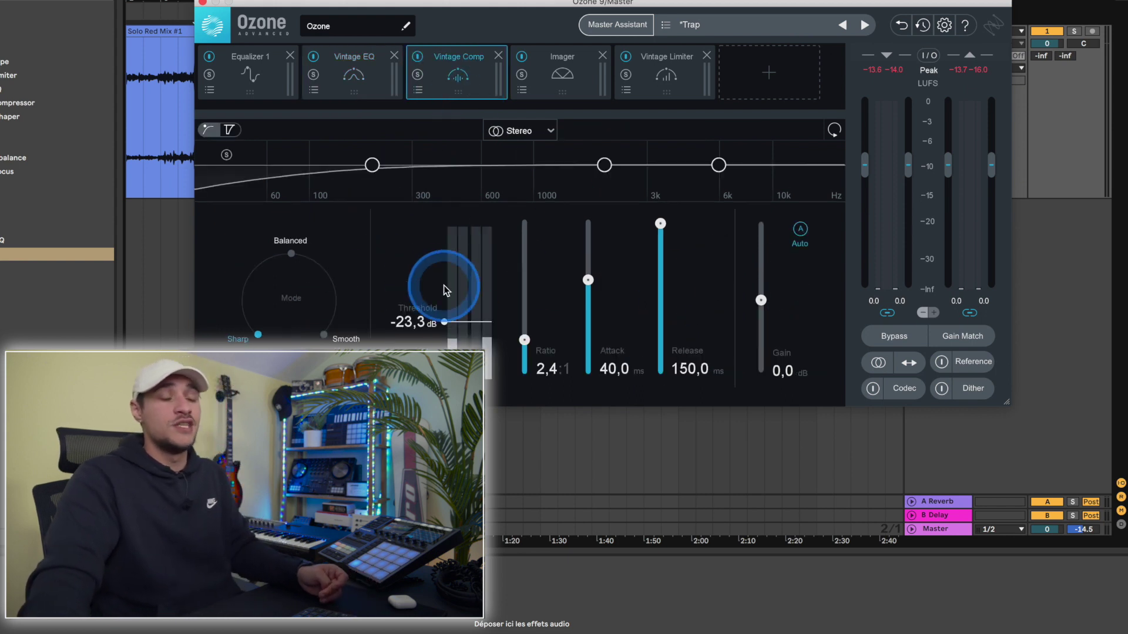
pyautogui.click(550, 80)
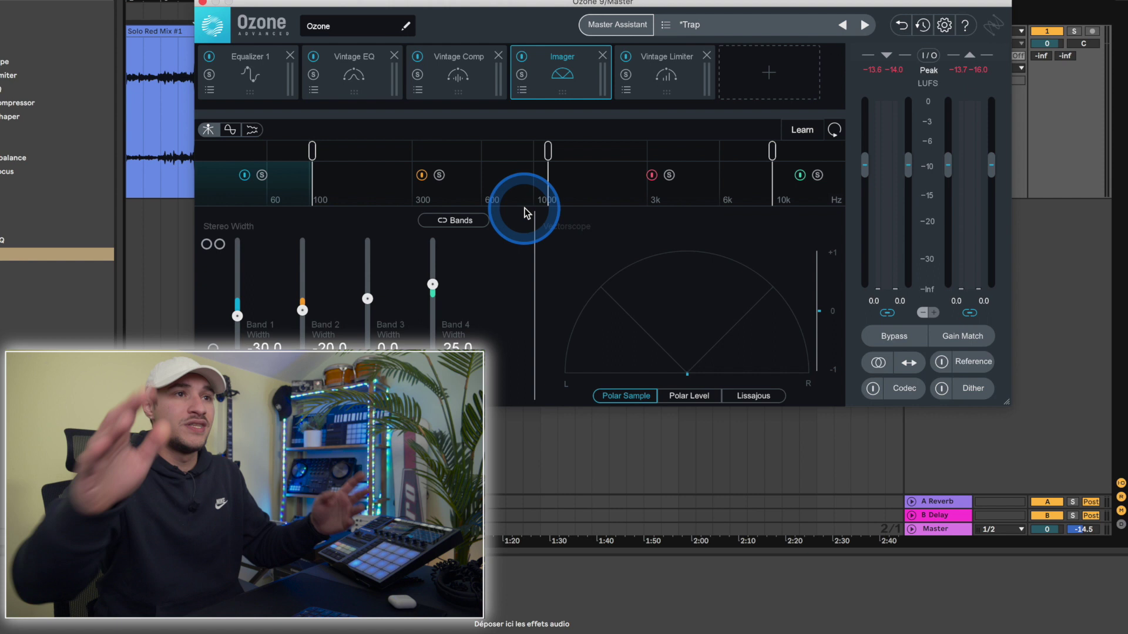
pyautogui.click(661, 78)
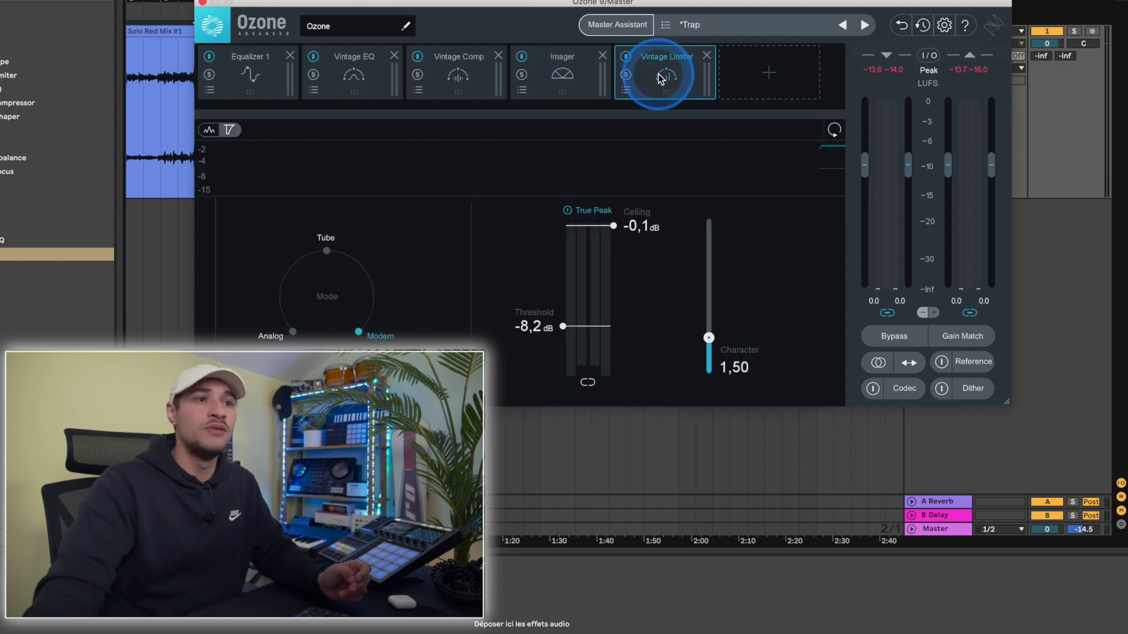
pyautogui.click(675, 34)
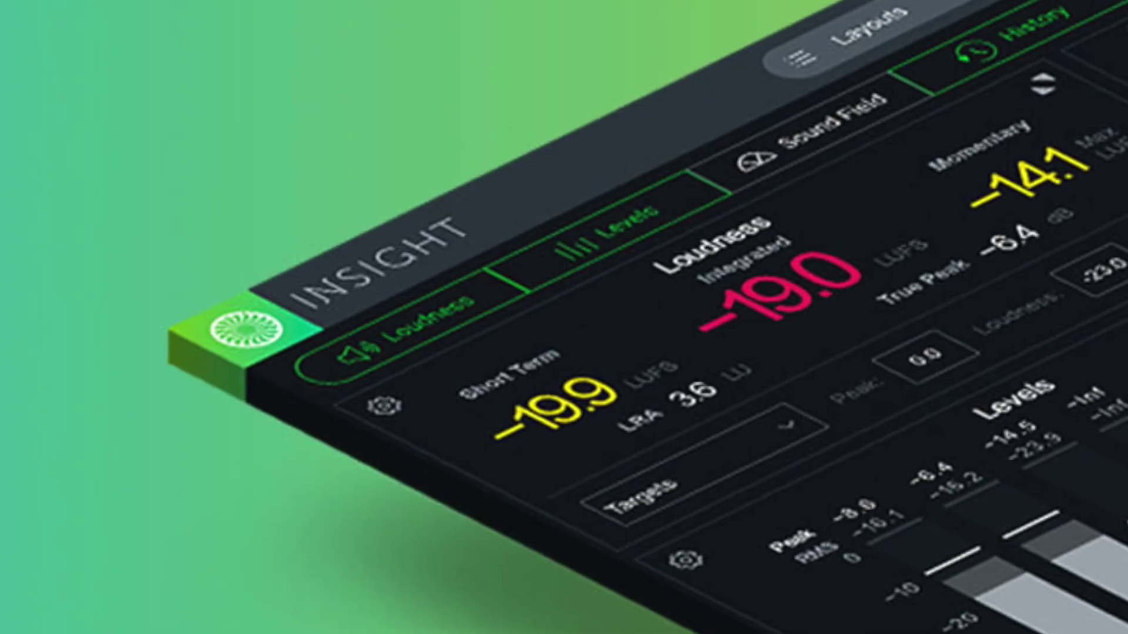
# Load the Insight 2 metering plug-in onto the Master track
pyautogui.click(171, 20)
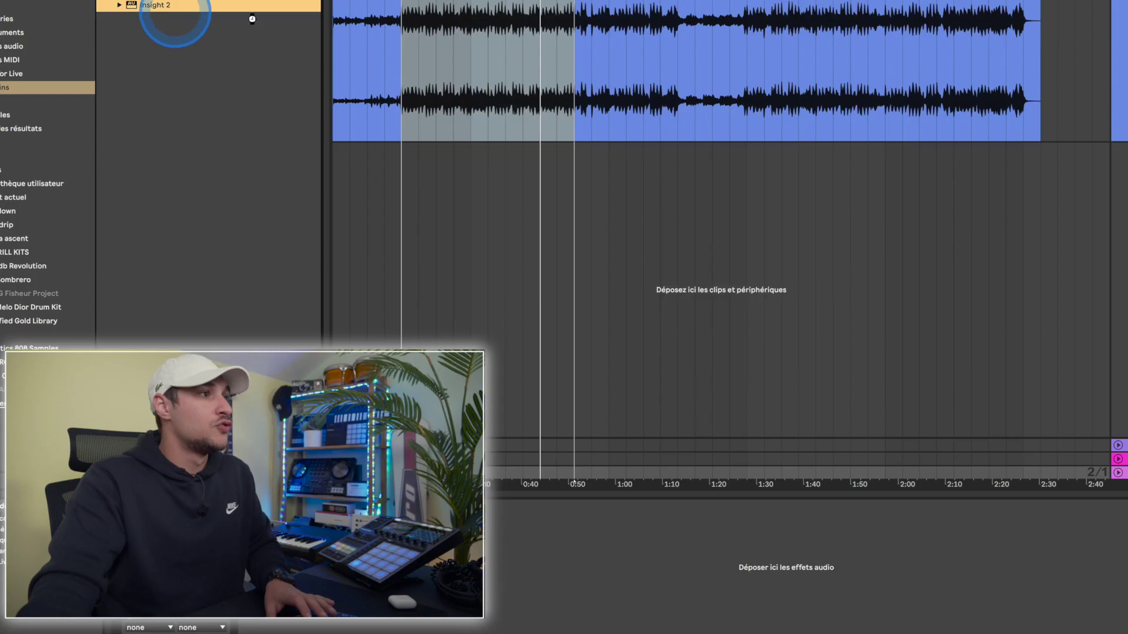
pyautogui.click(374, 158)
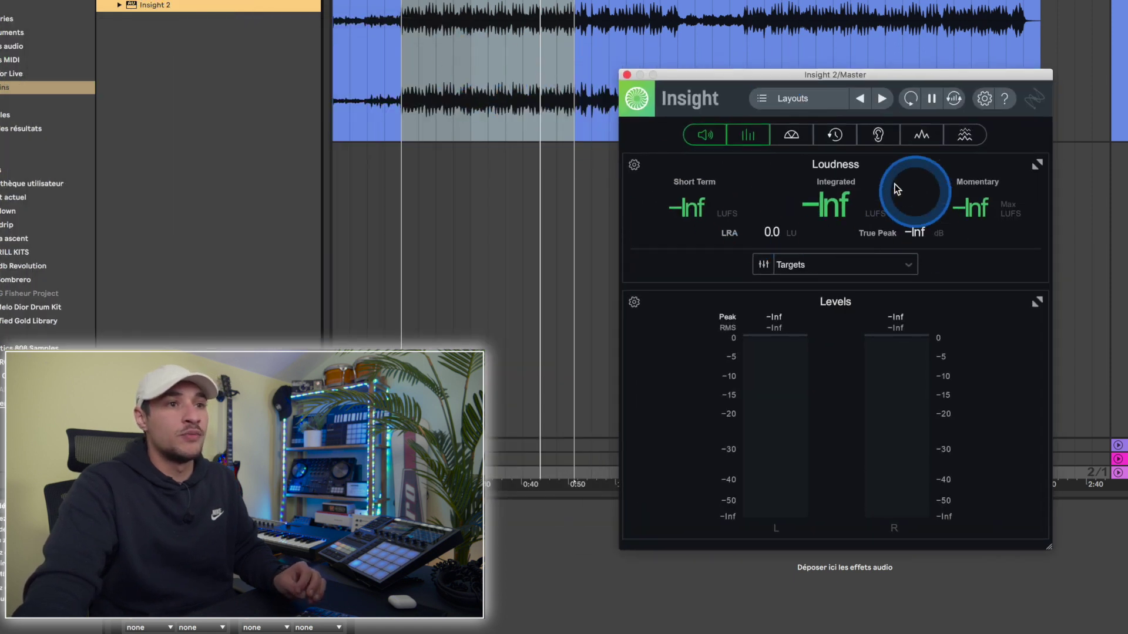
# Show the Sound Field and Spectrum meters in Insight 2 alongside Loudness and Levels
pyautogui.click(791, 135)
pyautogui.click(792, 135)
pyautogui.click(791, 135)
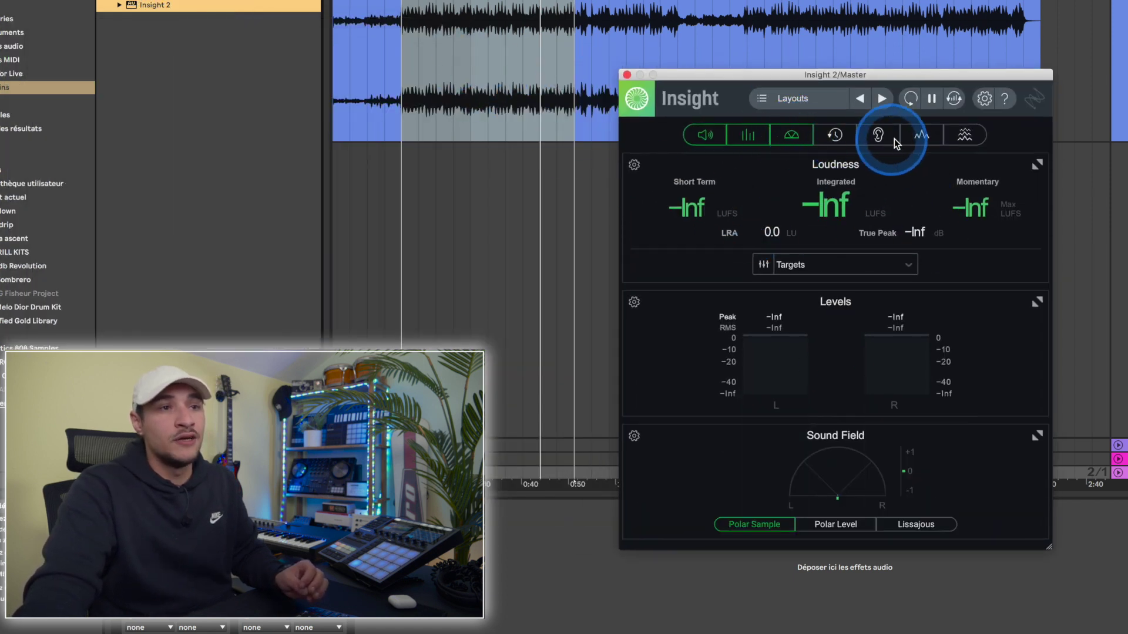
pyautogui.click(921, 135)
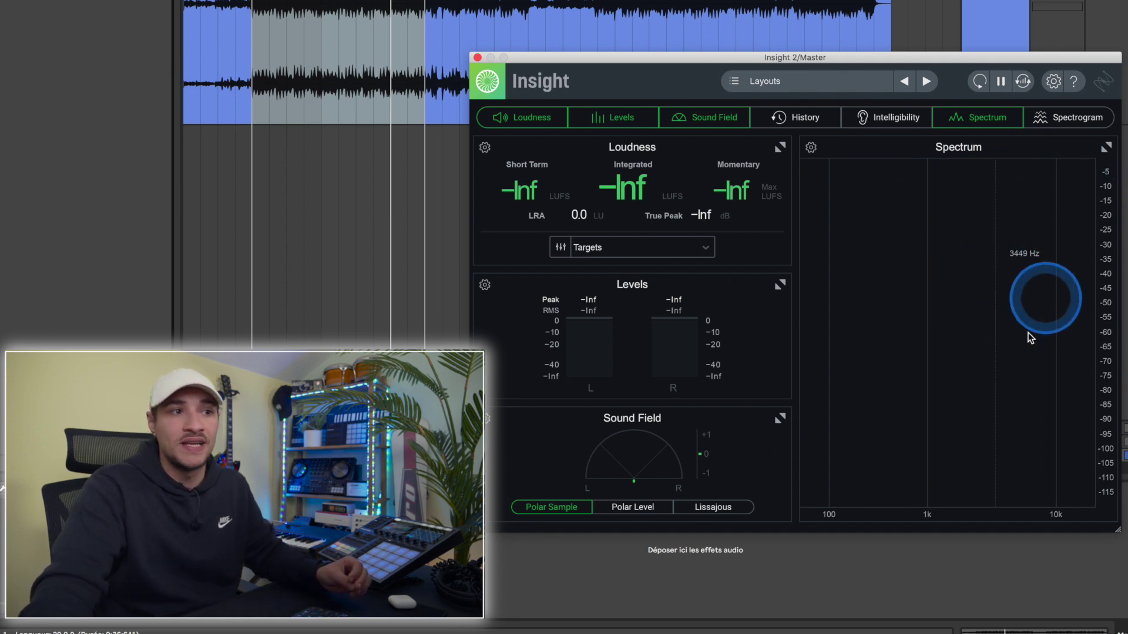
# Play the looped section to check its loudness and spectrum, and close Insight 2
pyautogui.press('space')
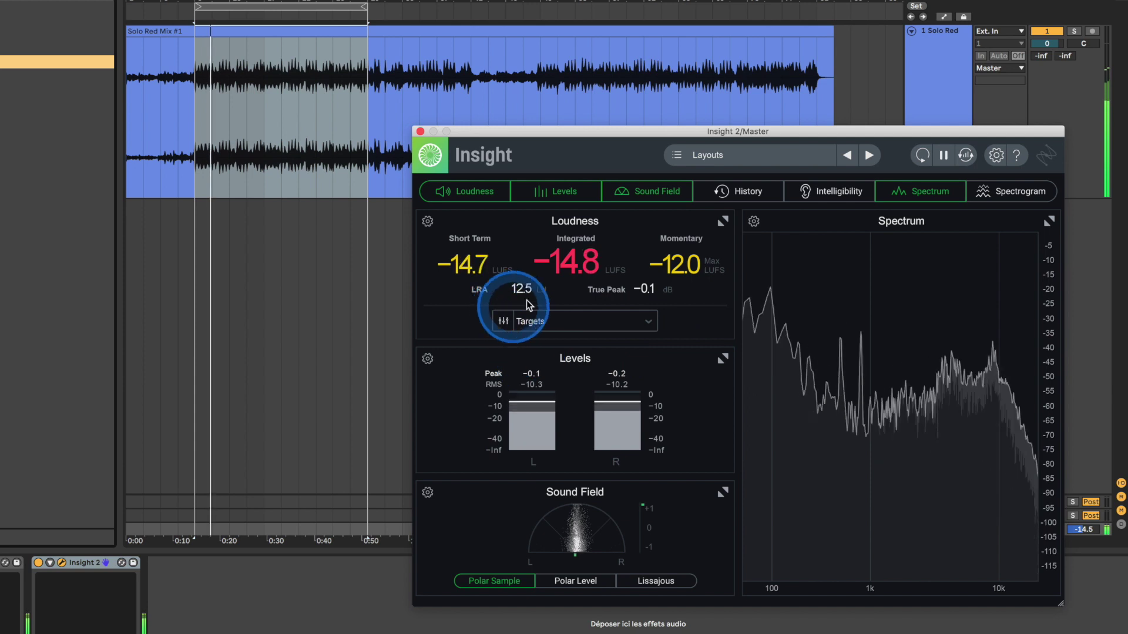
pyautogui.click(893, 196)
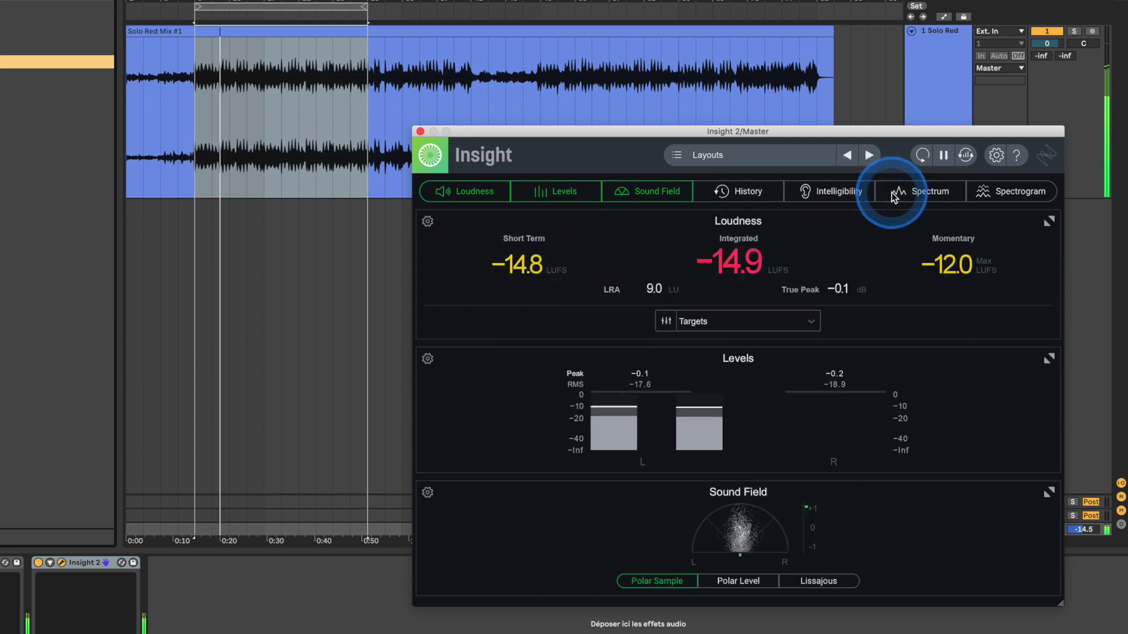
pyautogui.click(419, 131)
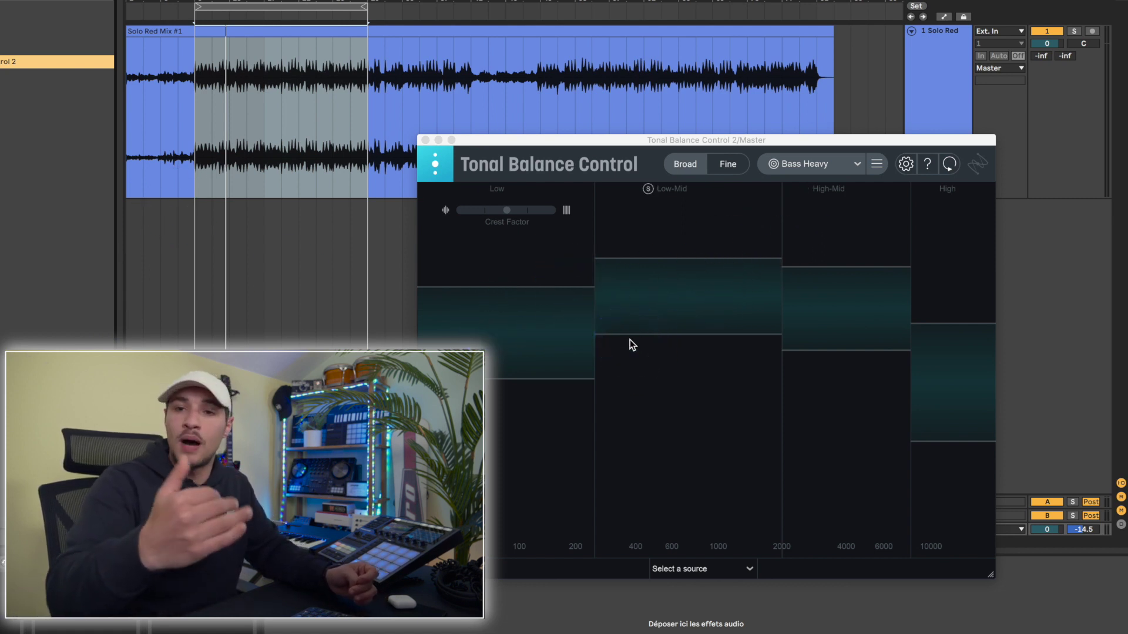
# Set the Tonal Balance Control target to Hip Hop and move its window clear of Ozone
pyautogui.click(799, 164)
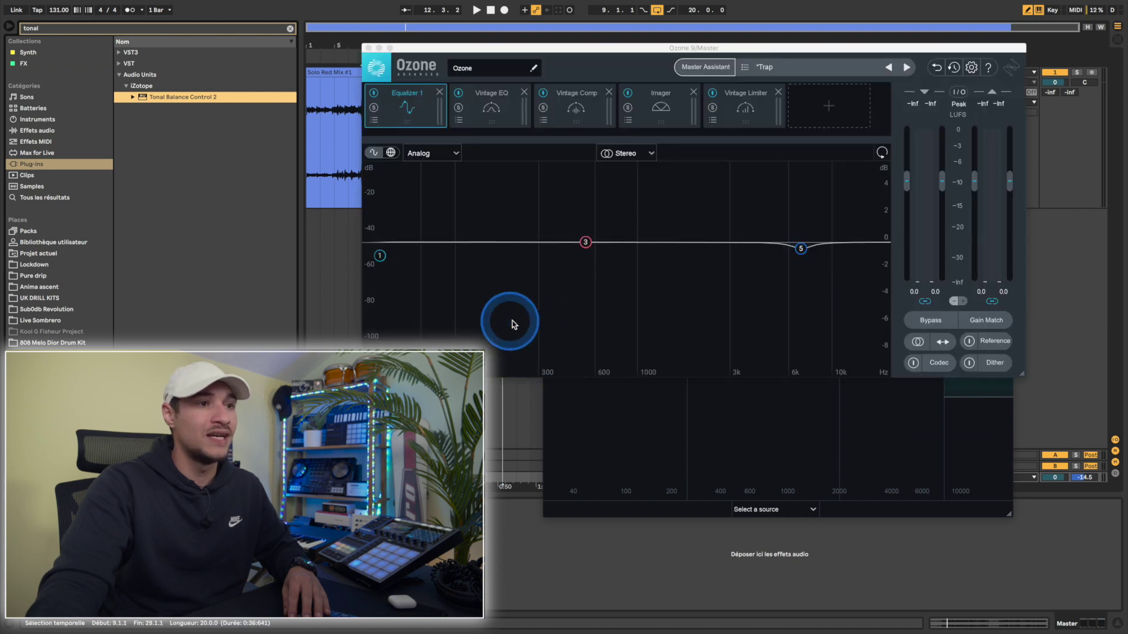
pyautogui.moveTo(743, 51); pyautogui.dragTo(665, 434)
pyautogui.click(767, 180)
pyautogui.moveTo(767, 166); pyautogui.dragTo(865, 4)
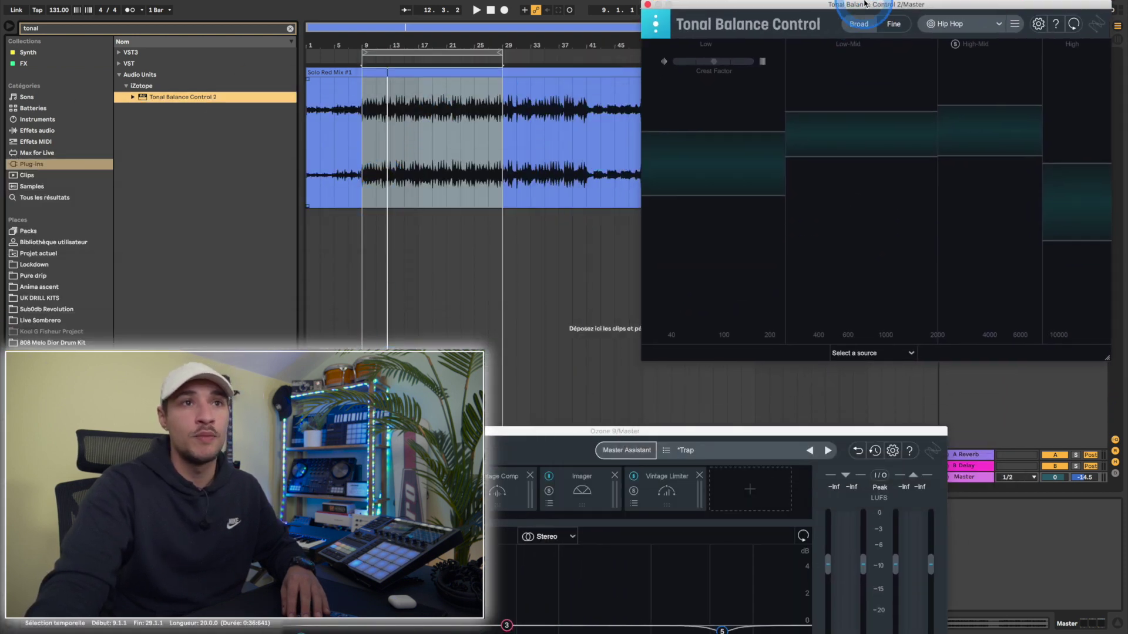
# Place the Ozone window beside Tonal Balance Control and play the looped section to check its tonal balance
pyautogui.moveTo(497, 438); pyautogui.dragTo(213, 126)
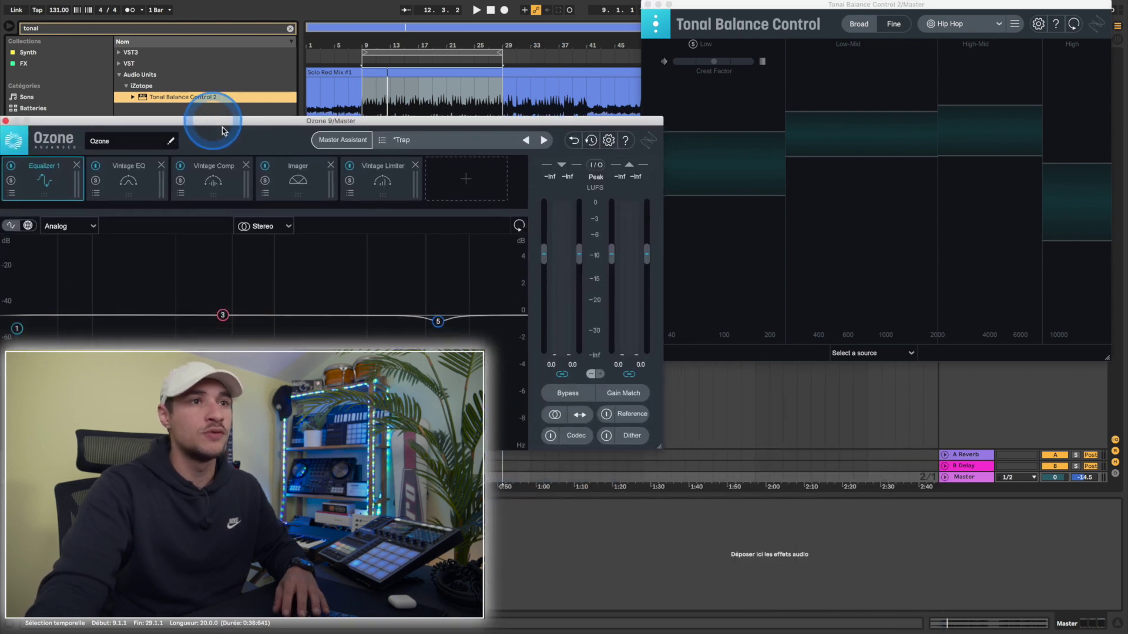
pyautogui.press('space')
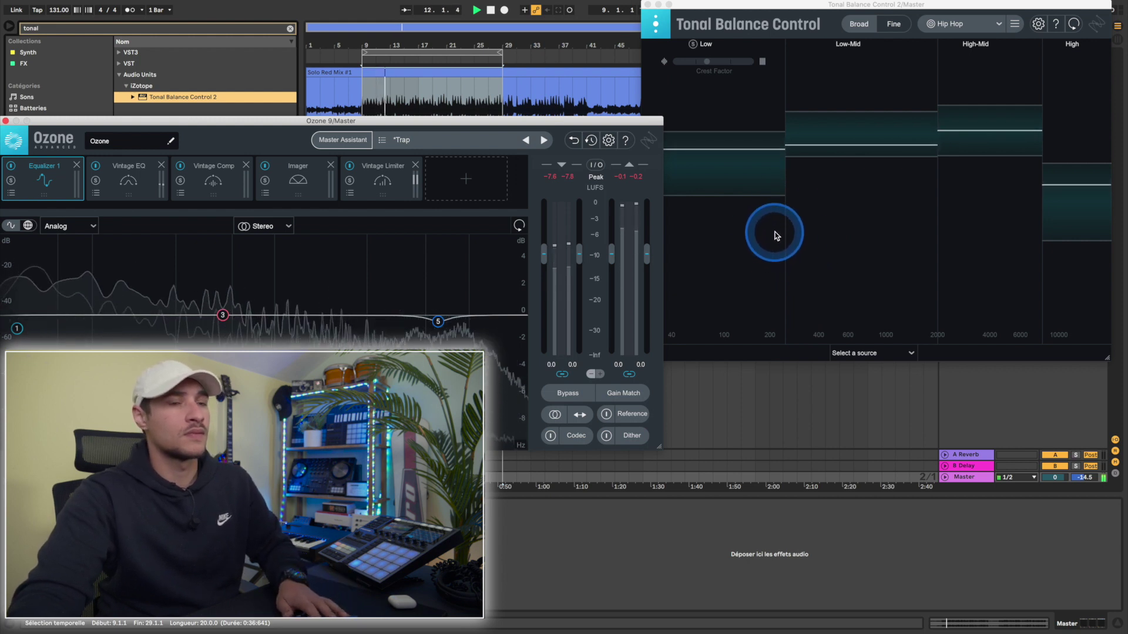
pyautogui.press('space')
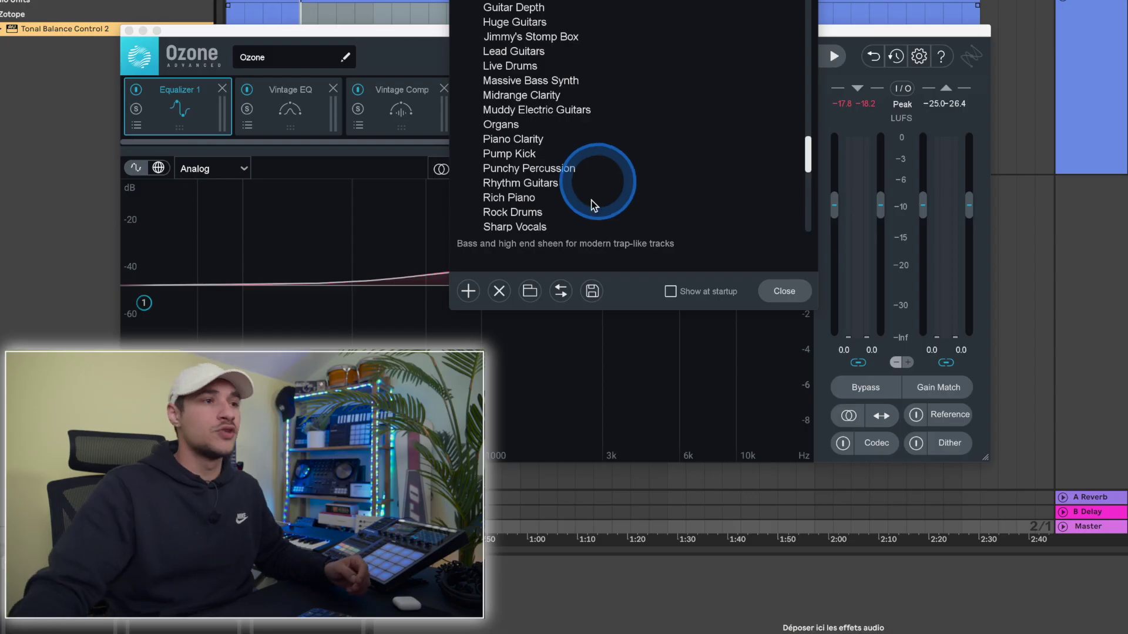
# Load the custom SOLO mastering preset in Ozone and close the preset browser
pyautogui.scroll(-10, 587, 206)
pyautogui.click(492, 212)
pyautogui.scroll(-4, 532, 200)
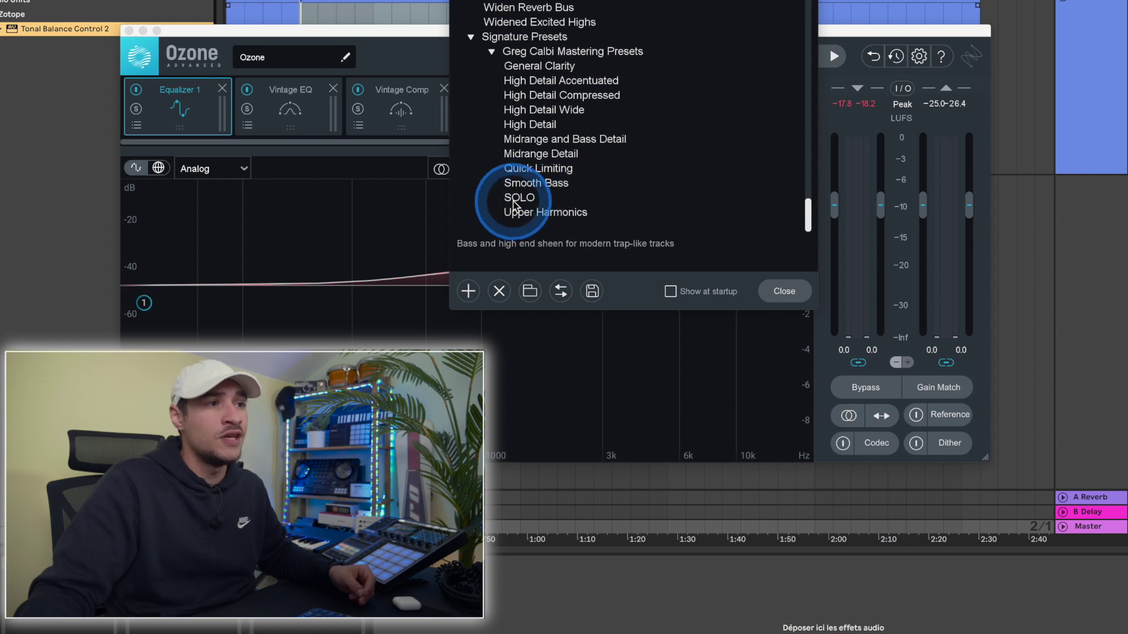
pyautogui.click(517, 200)
pyautogui.click(517, 200)
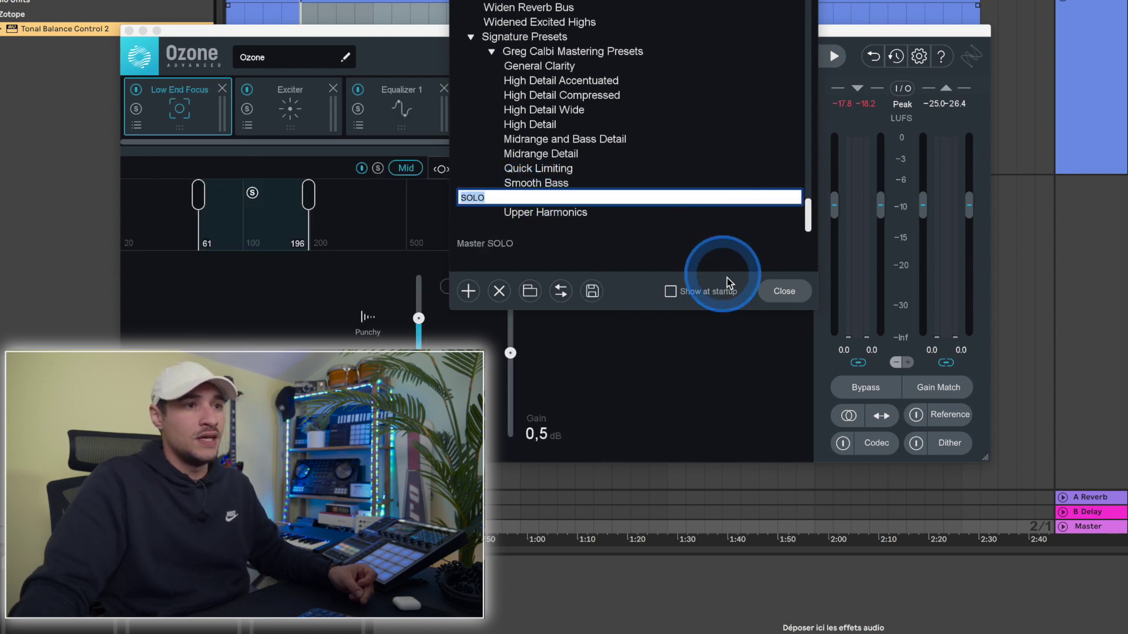
pyautogui.click(773, 291)
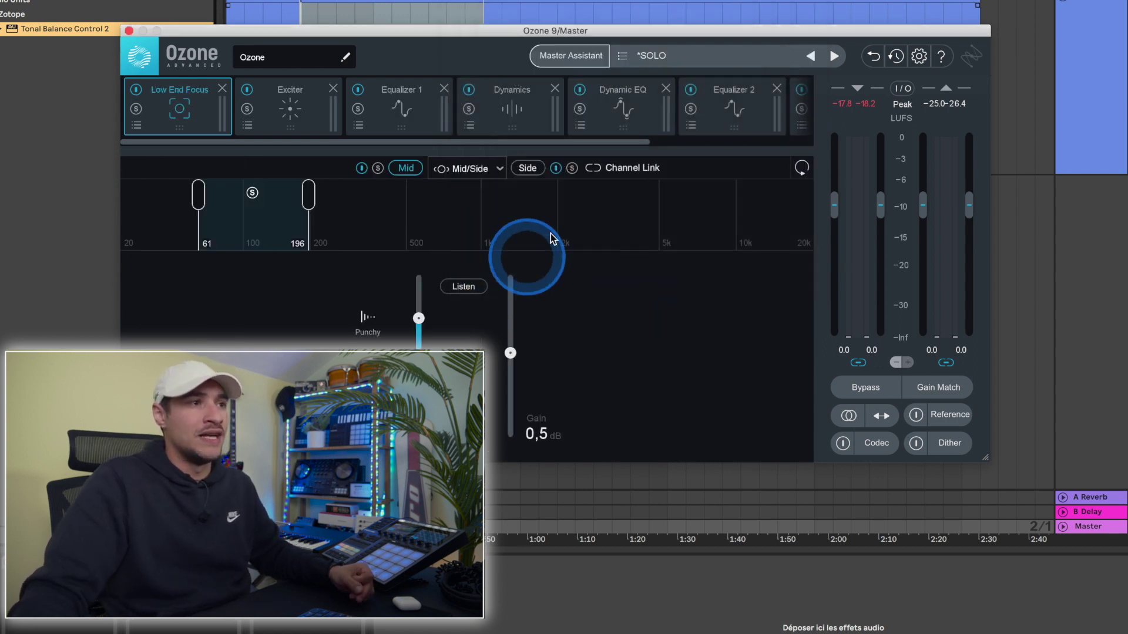
# Compare the looped section with the Low End Focus module off and on during playback, leaving the module enabled
pyautogui.click(339, 141)
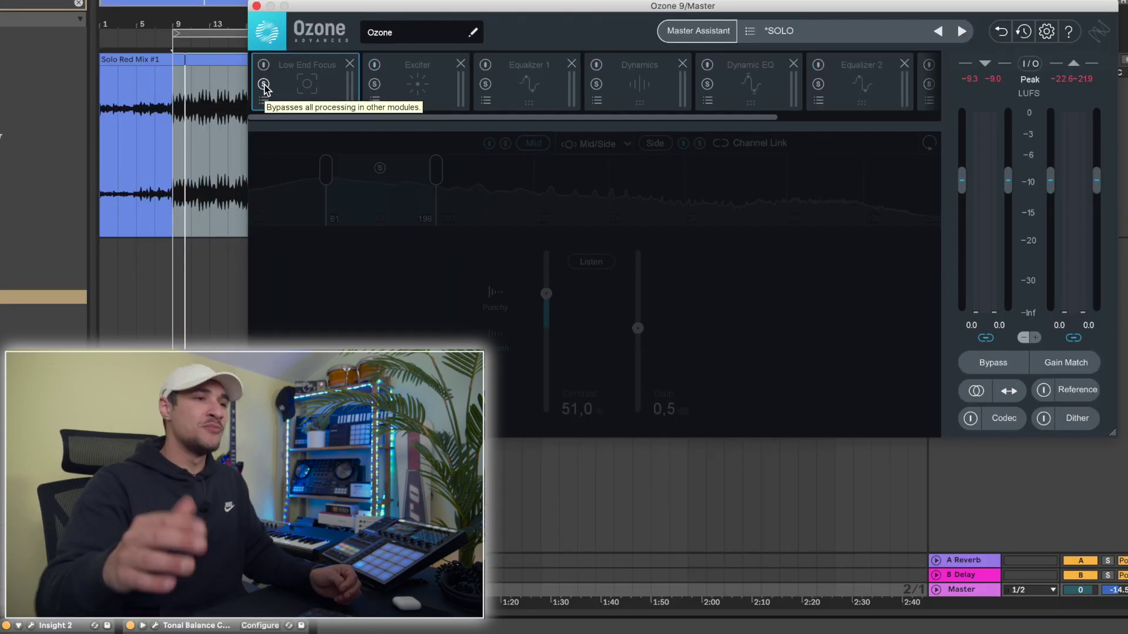
pyautogui.click(297, 70)
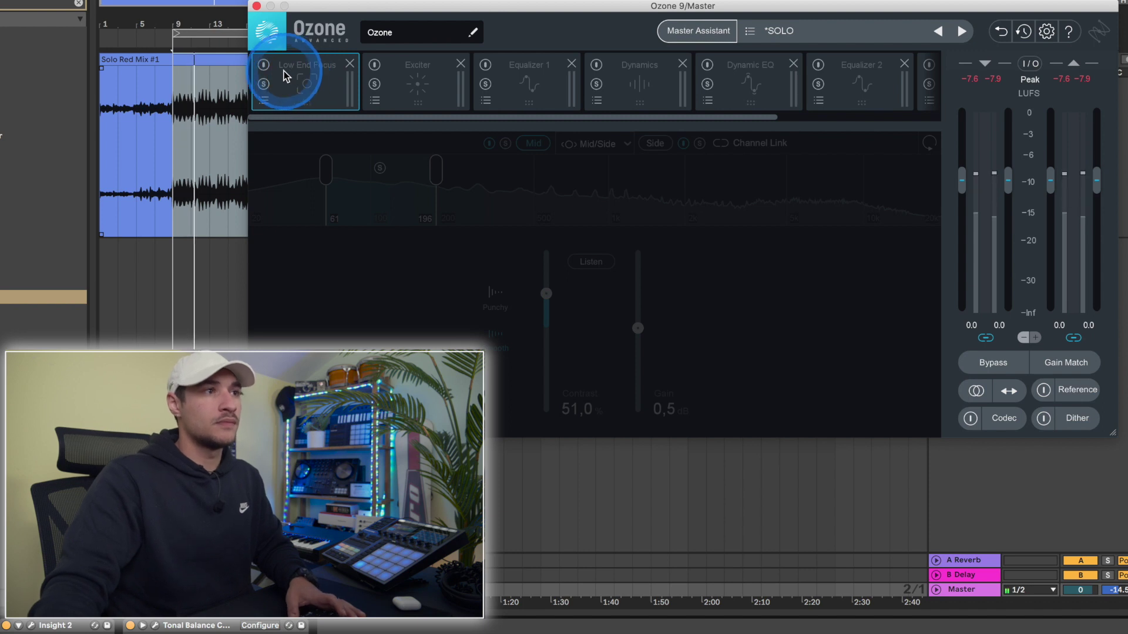
pyautogui.click(264, 66)
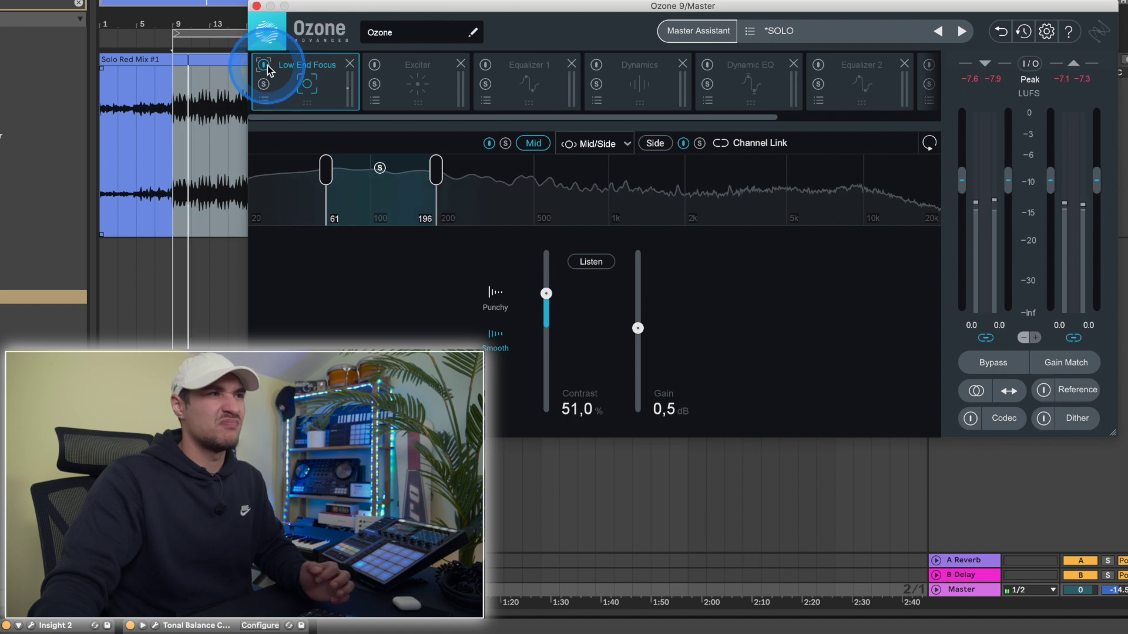
pyautogui.click(264, 65)
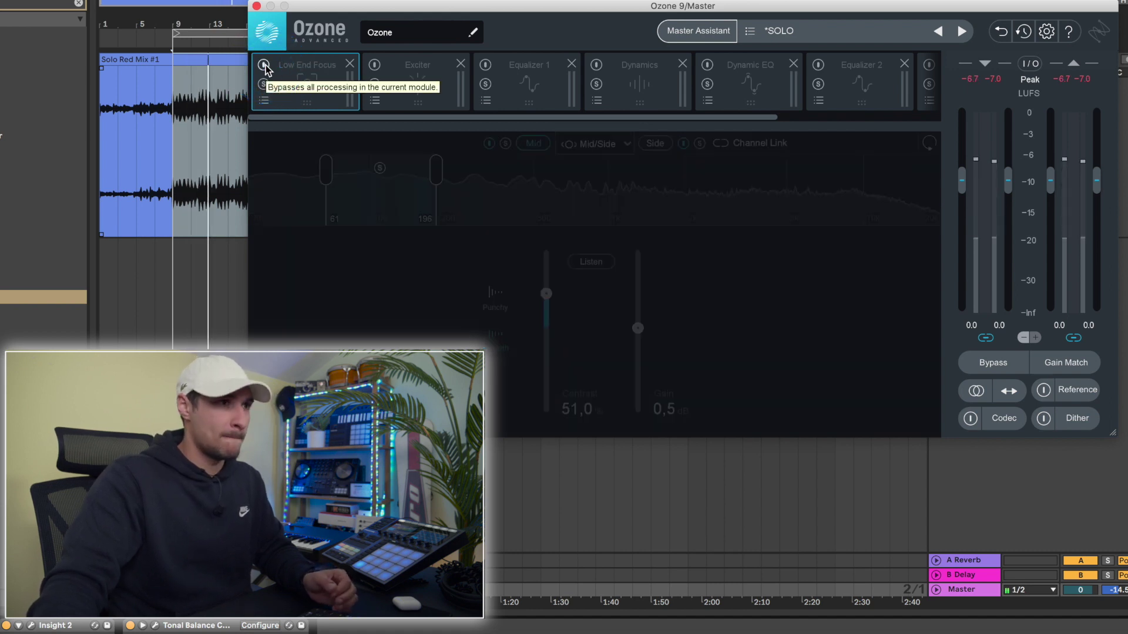
pyautogui.click(264, 65)
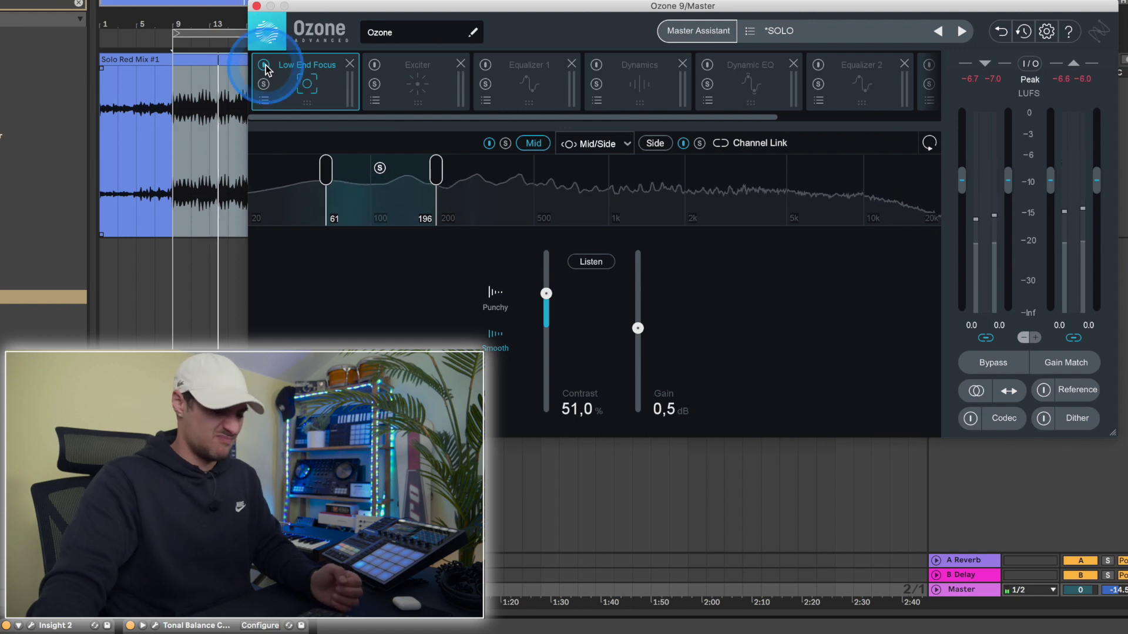
pyautogui.moveTo(264, 65); pyautogui.dragTo(336, 151)
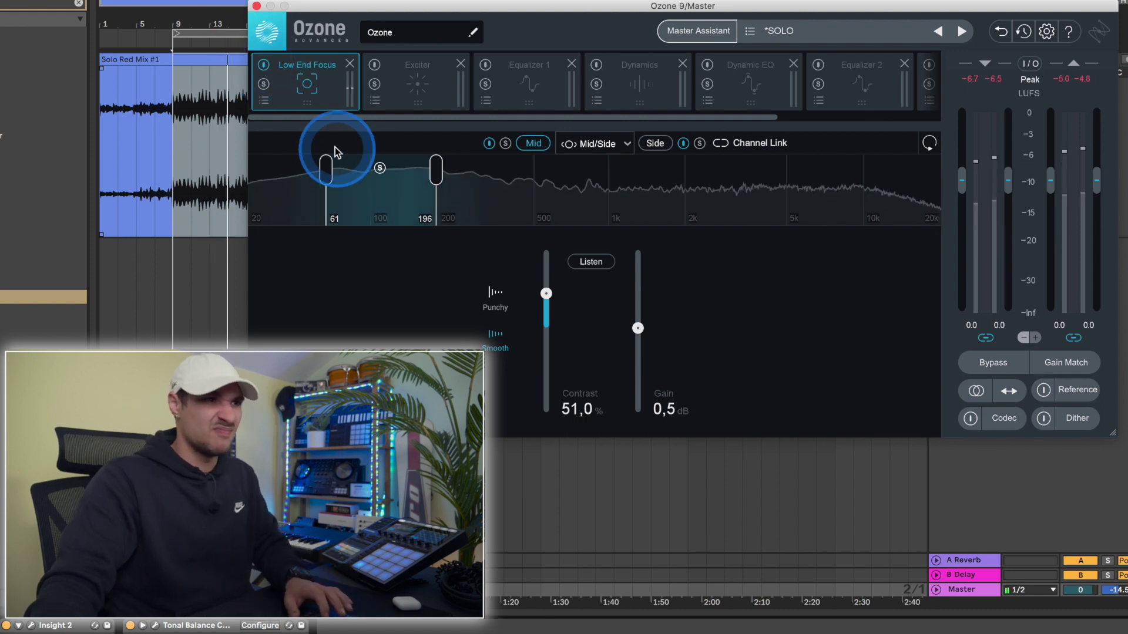
pyautogui.press('space')
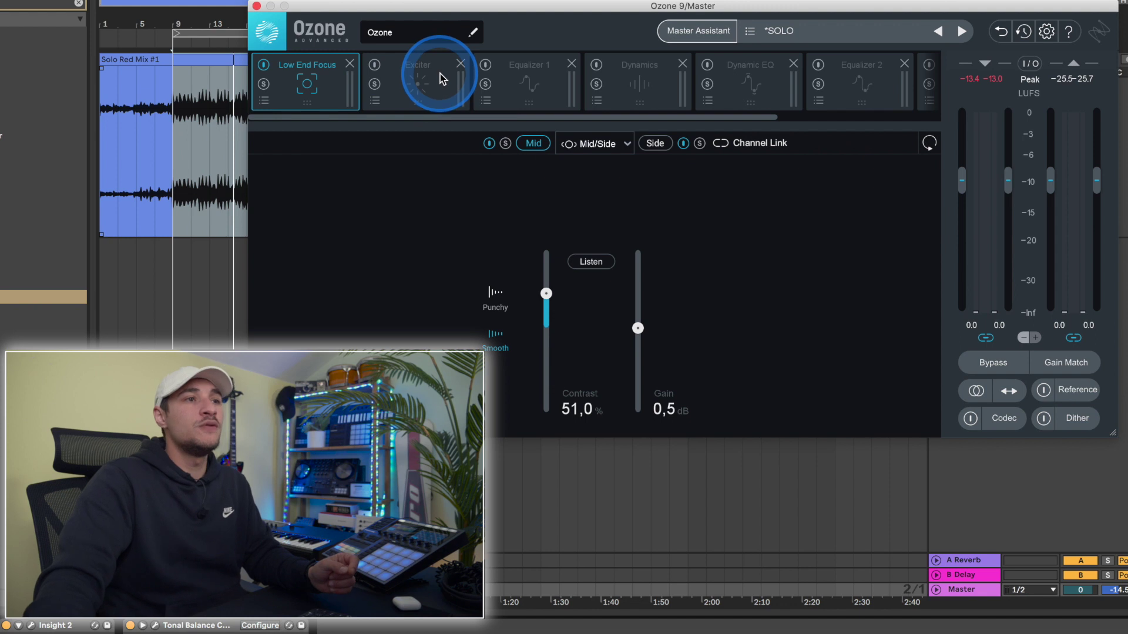
# Compare the looped section with the Exciter module off and on during playback, leaving the module enabled
pyautogui.click(440, 73)
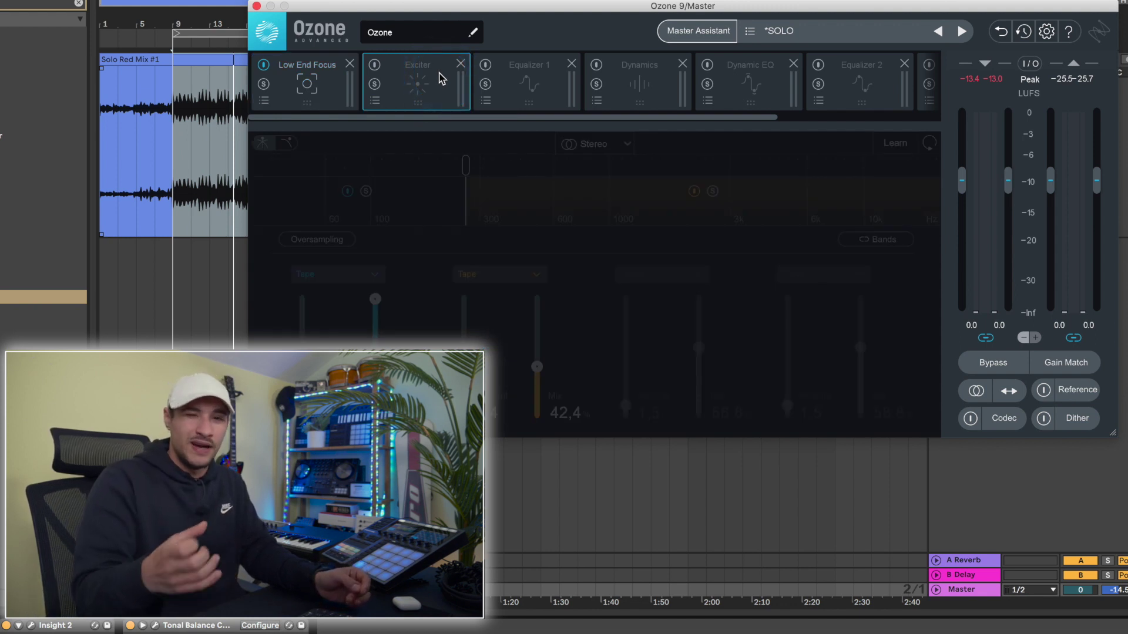
pyautogui.press('space')
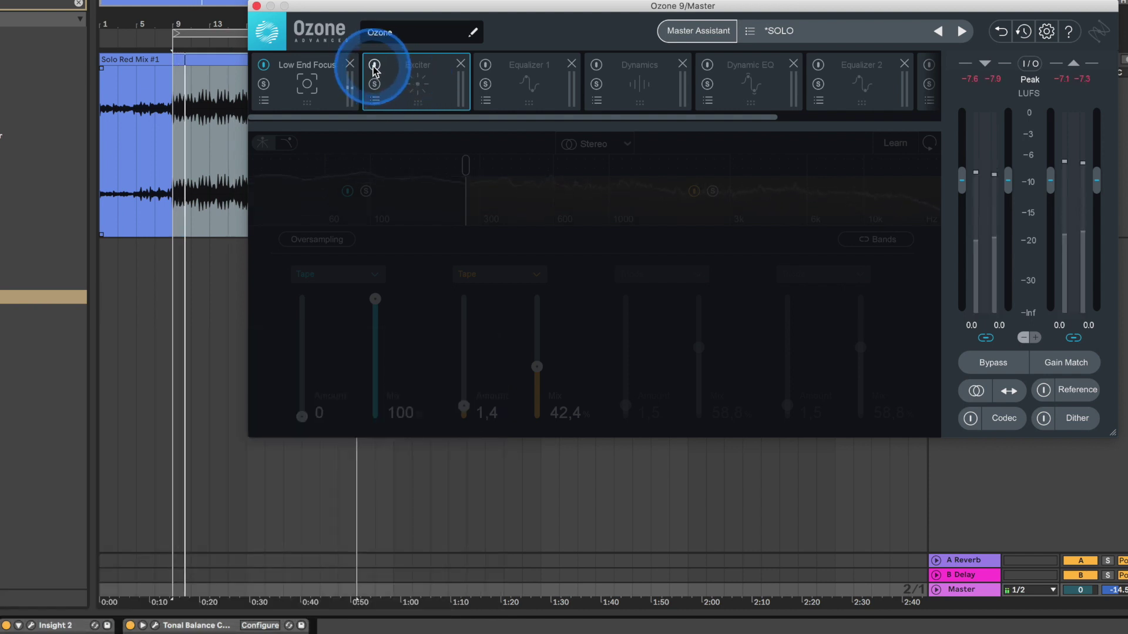
pyautogui.click(375, 65)
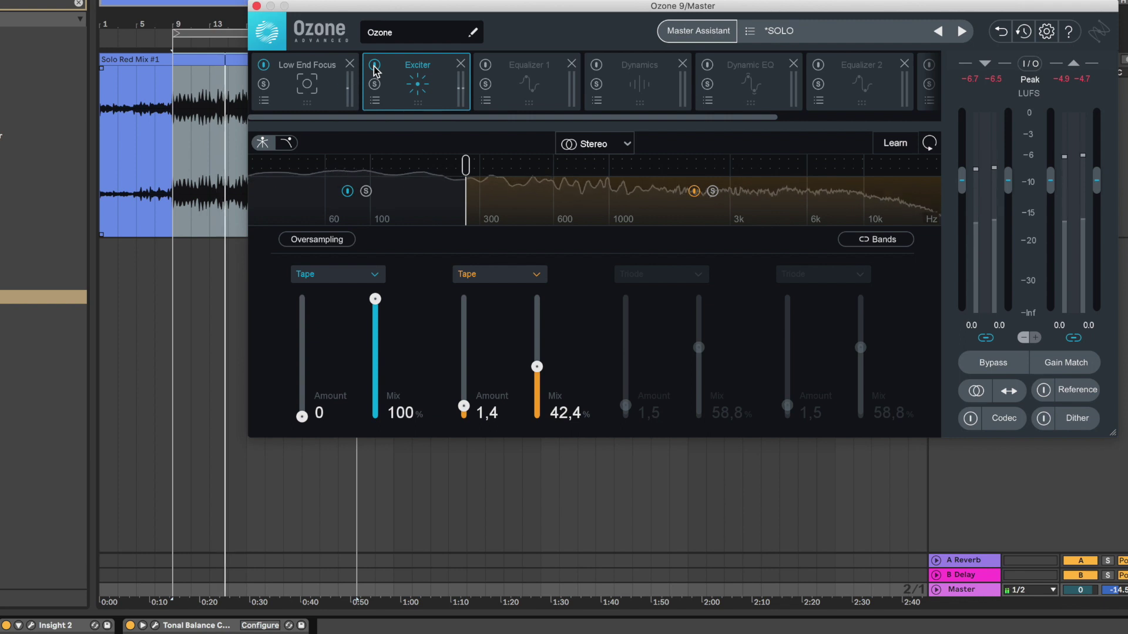
pyautogui.click(374, 68)
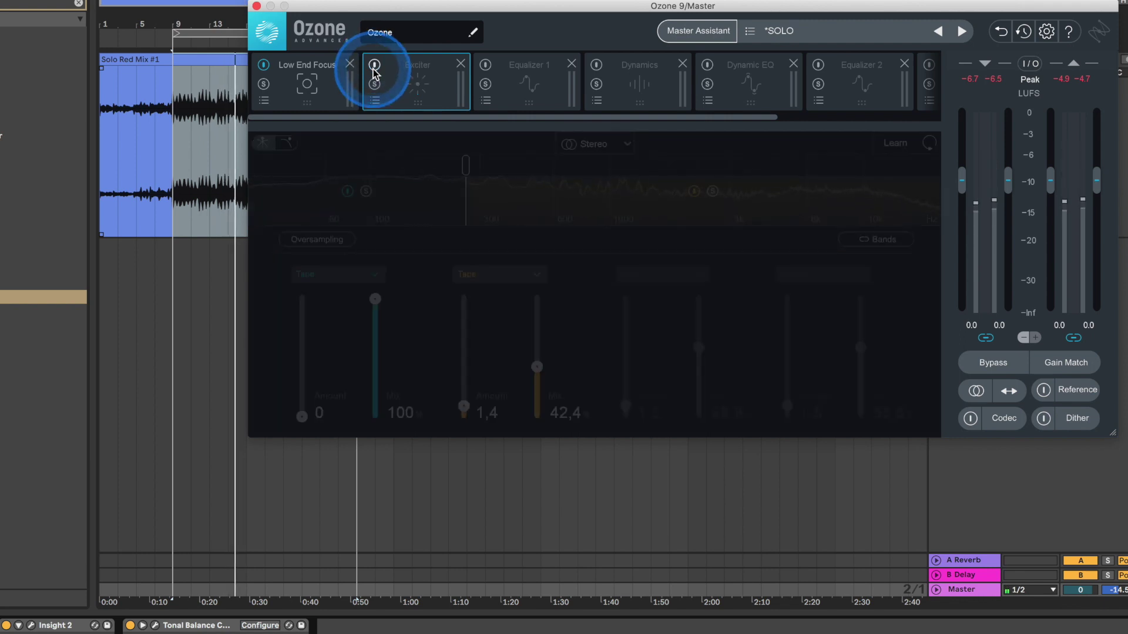
pyautogui.click(375, 67)
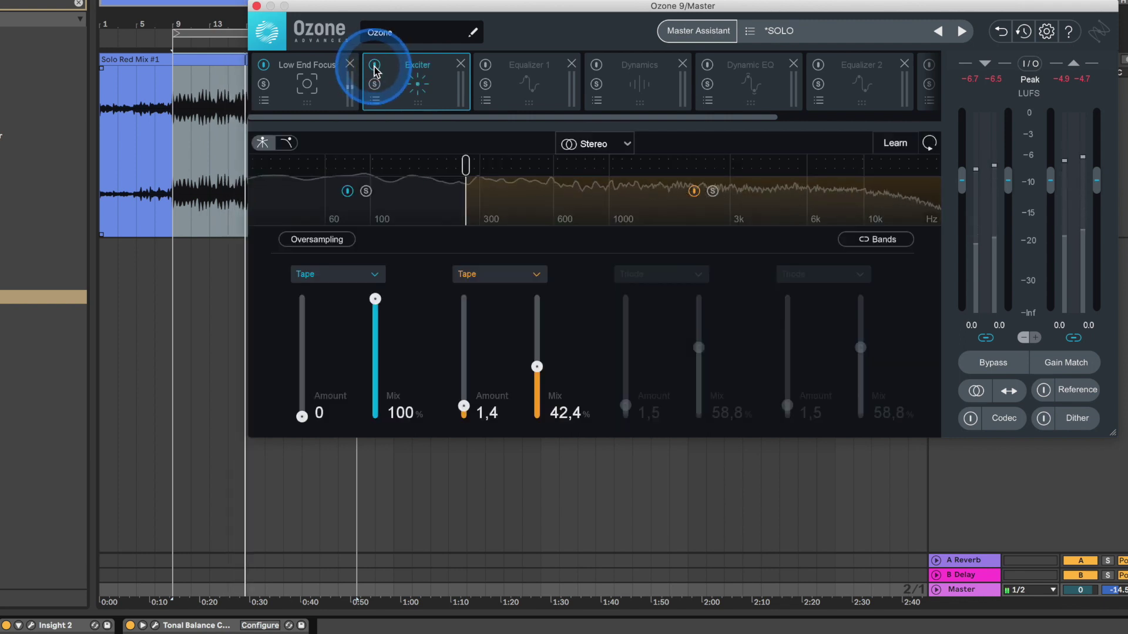
pyautogui.press('space')
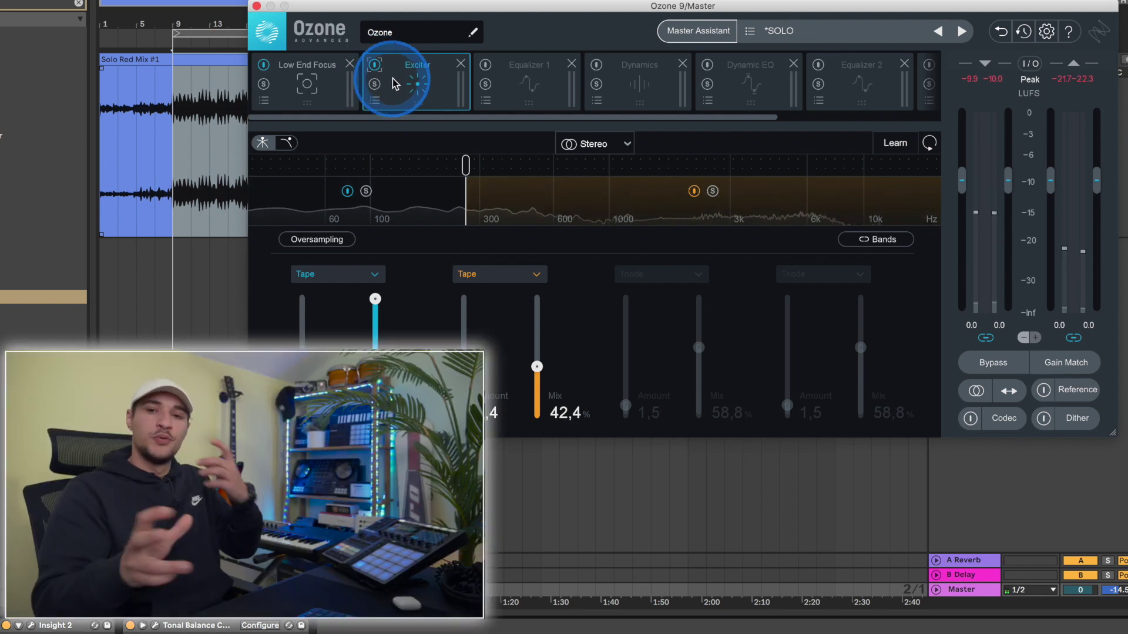
# Enable the Equalizer 1 module and examine its Mid and Side curves
pyautogui.click(529, 97)
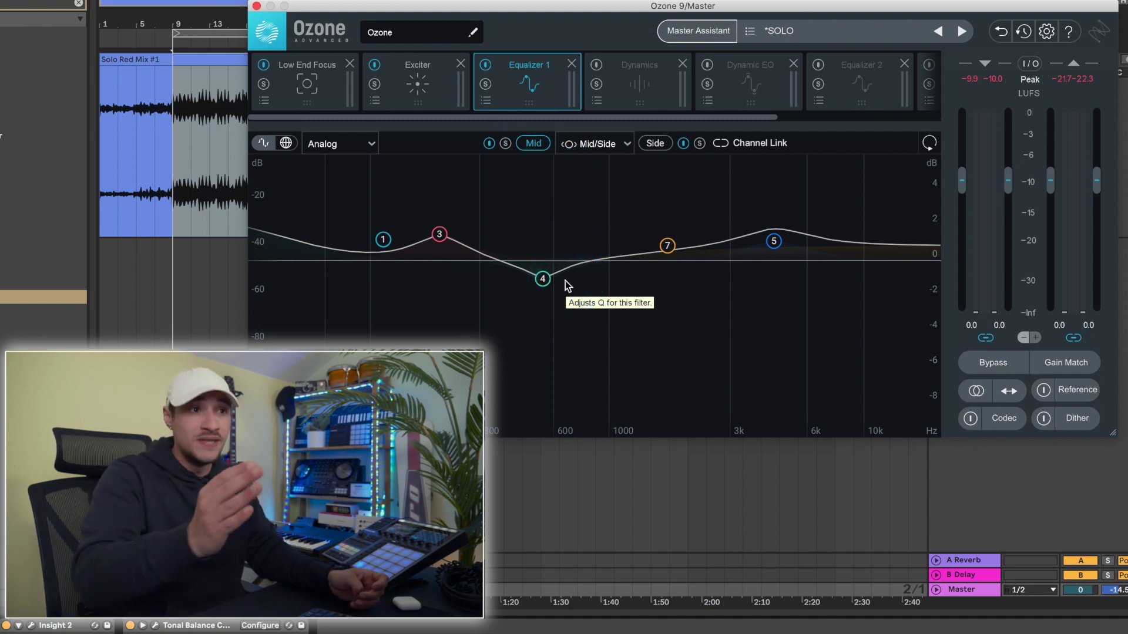
pyautogui.click(654, 144)
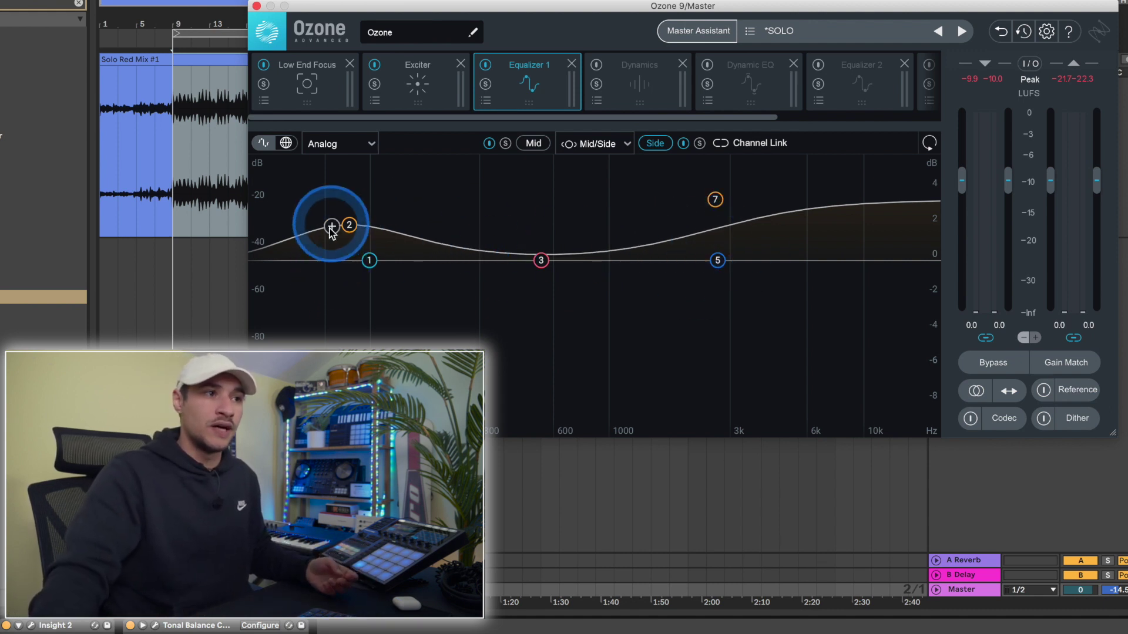
pyautogui.click(526, 144)
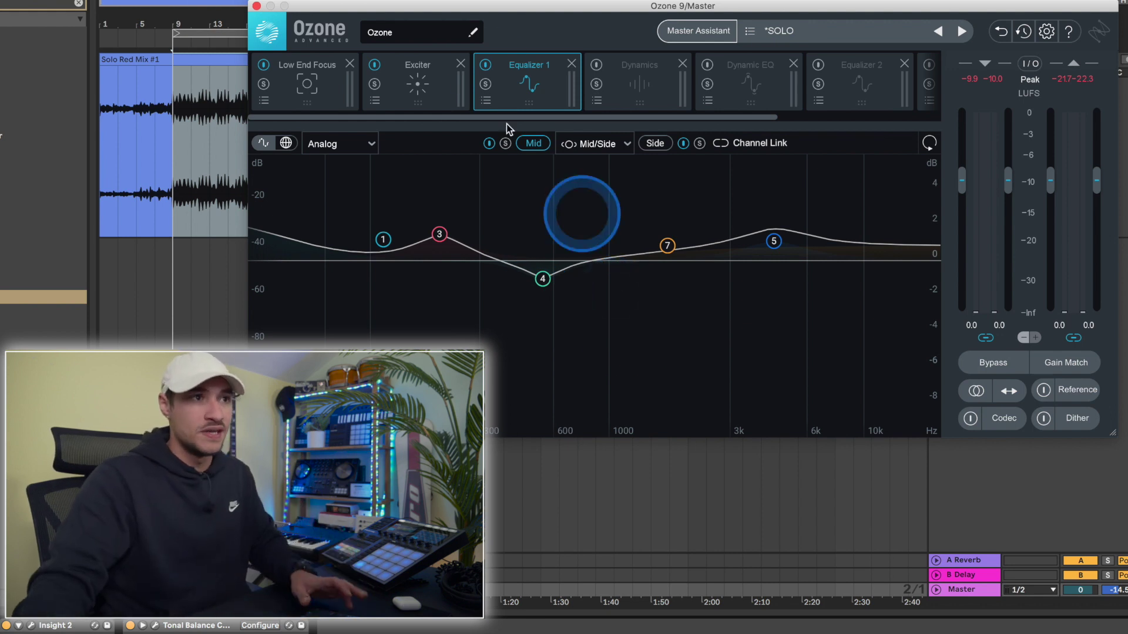
# Compare the playing section with Equalizer 1 bypassed and active, and inspect its Mid and Side band settings
pyautogui.click(486, 65)
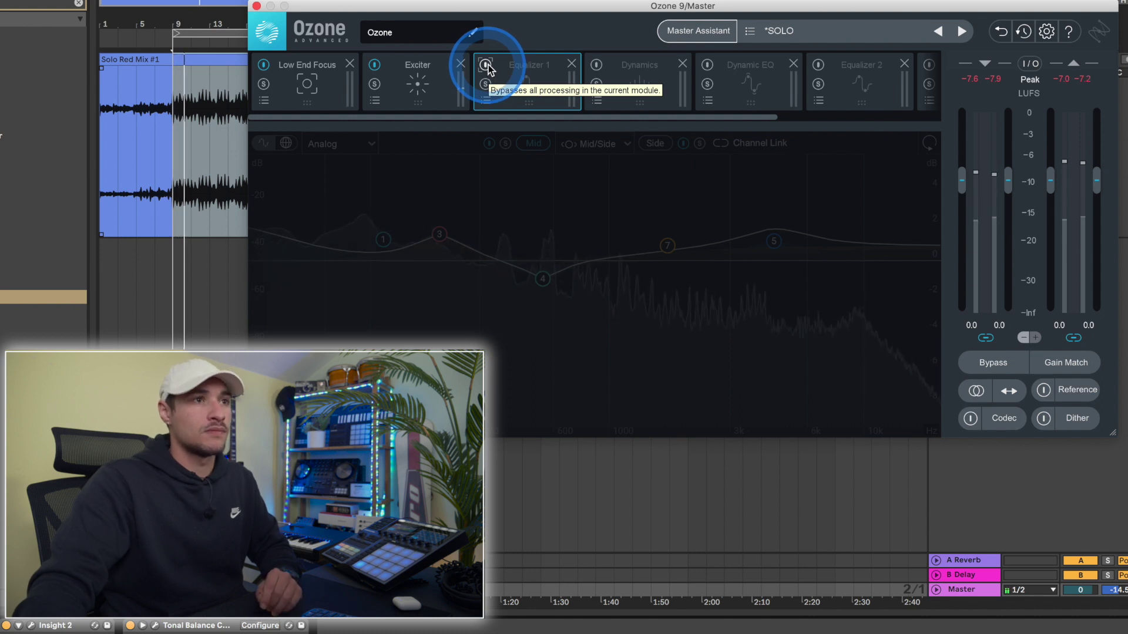
pyautogui.click(486, 64)
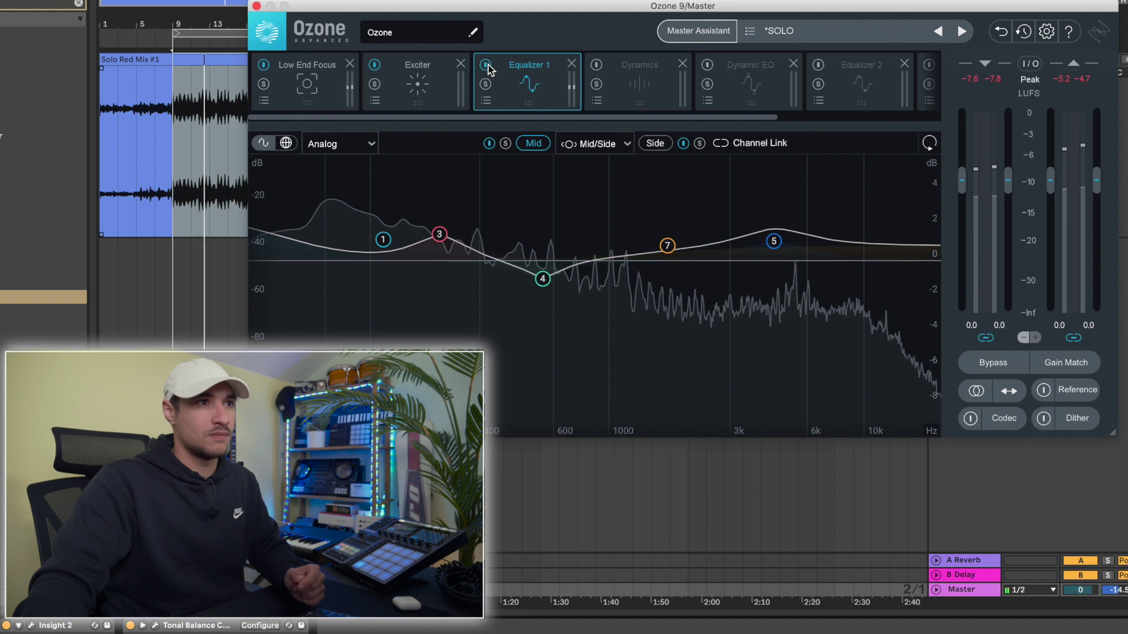
pyautogui.click(487, 65)
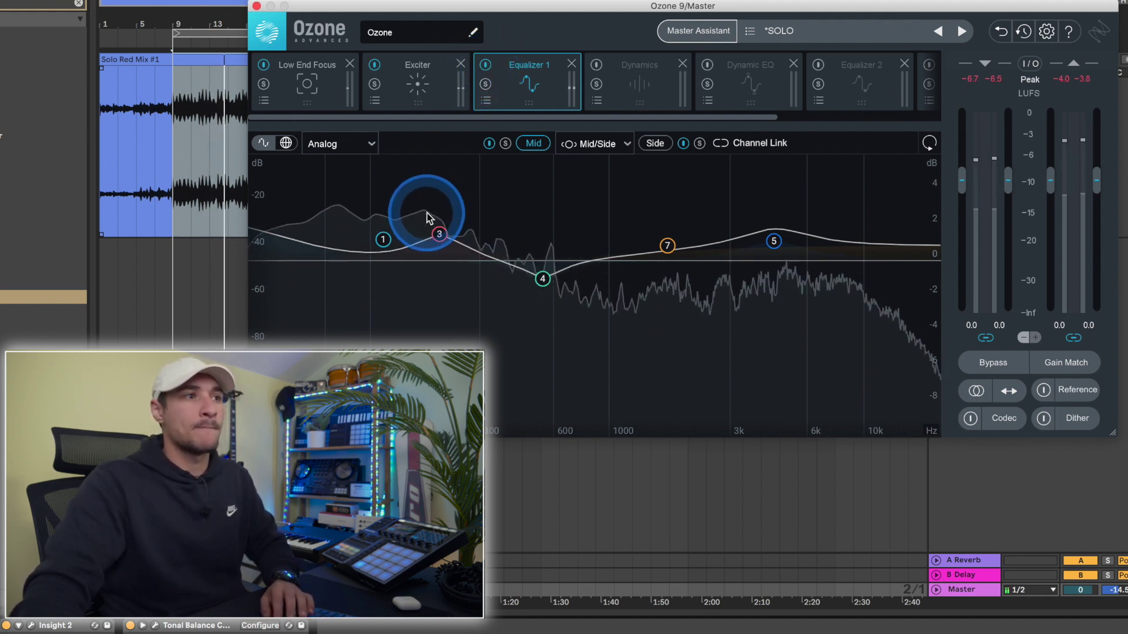
pyautogui.moveTo(315, 294)
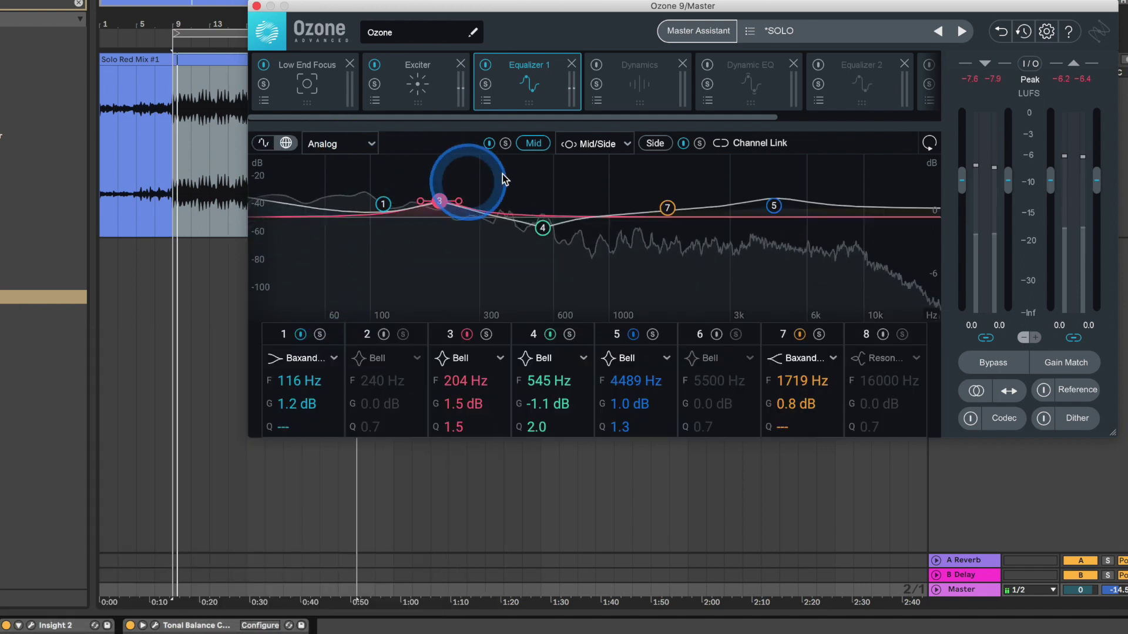
pyautogui.click(663, 145)
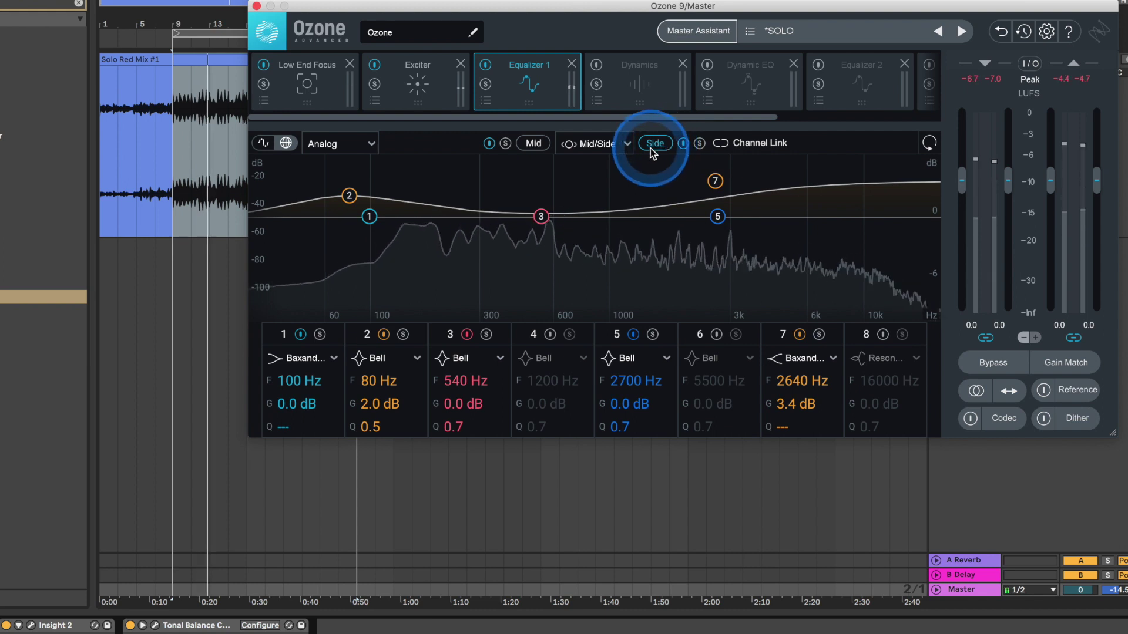
pyautogui.click(535, 144)
# Compare the looped section with the Dynamics module off and on during playback, leaving the module enabled
pyautogui.click(631, 82)
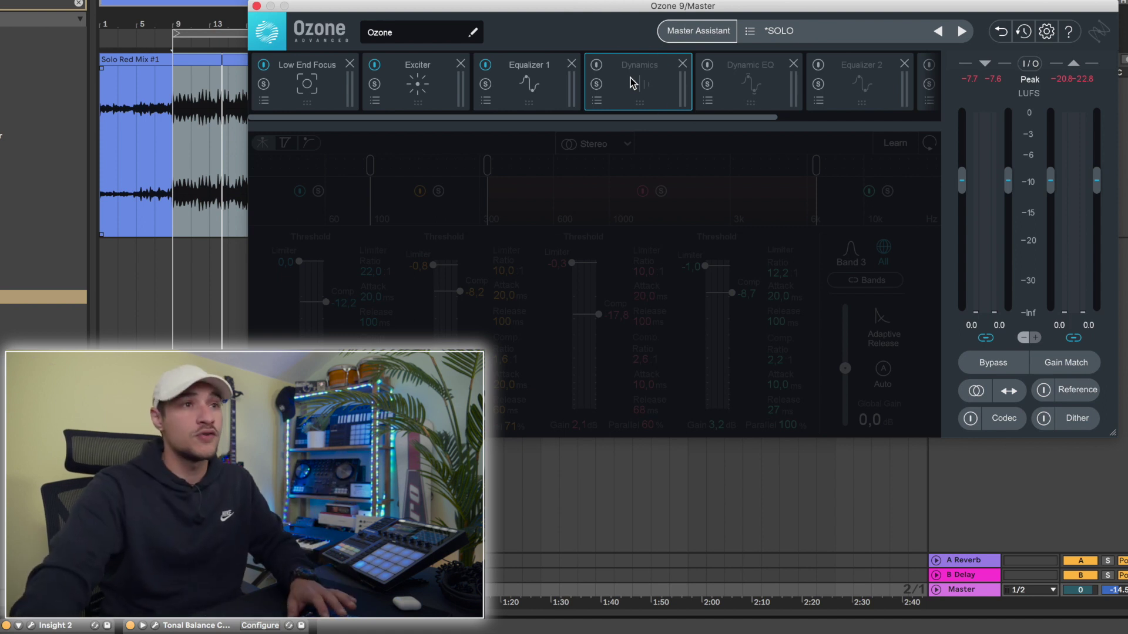
pyautogui.click(632, 82)
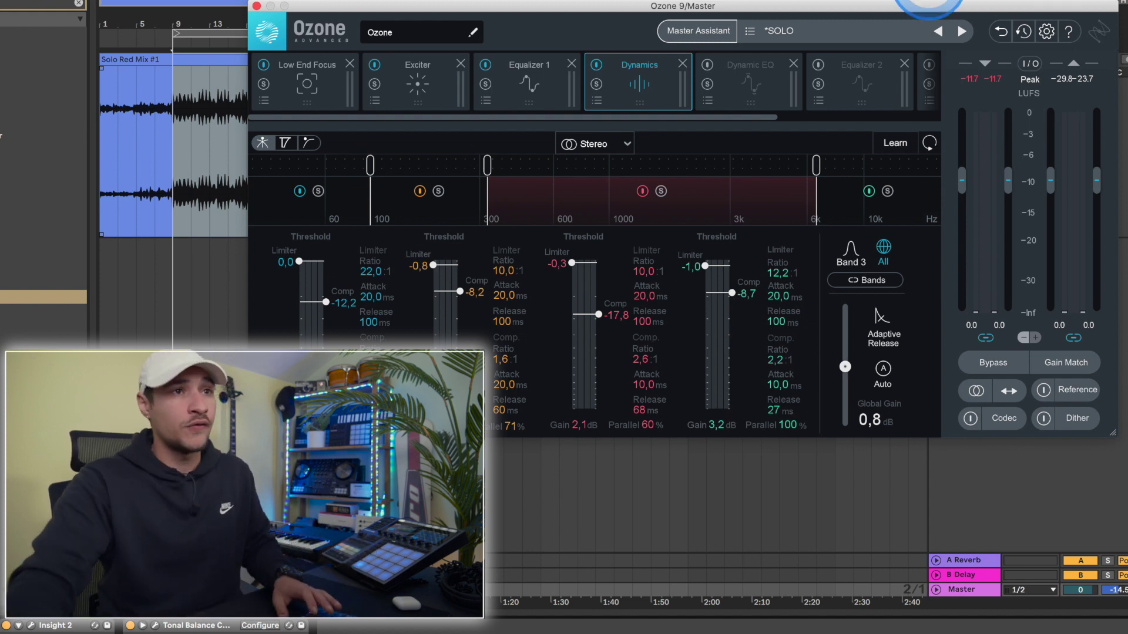
pyautogui.click(596, 66)
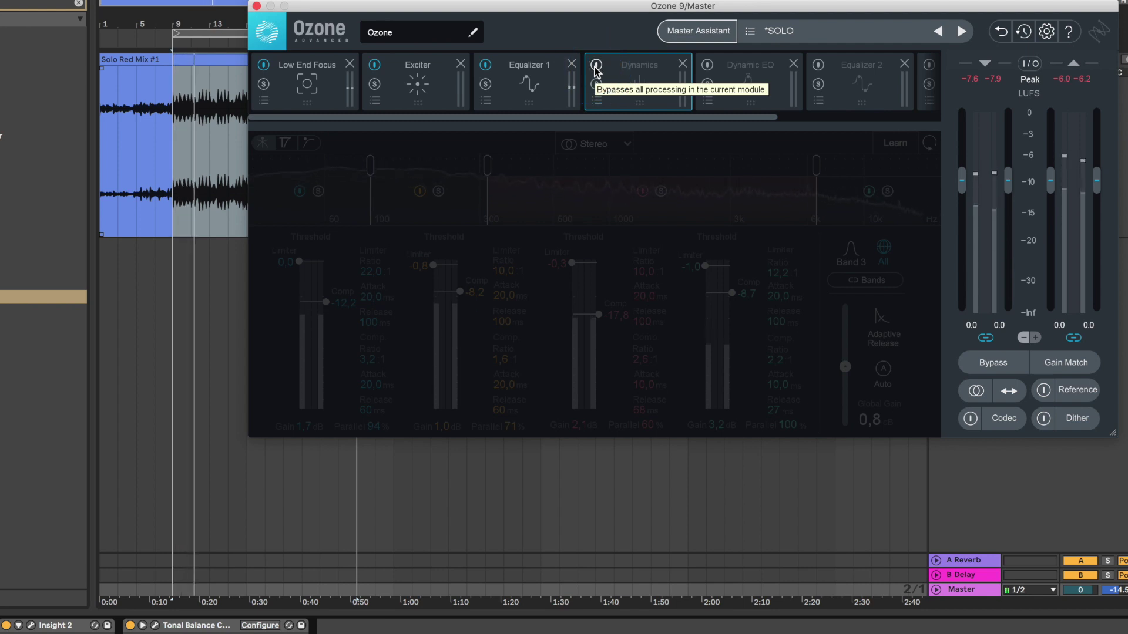
pyautogui.click(596, 66)
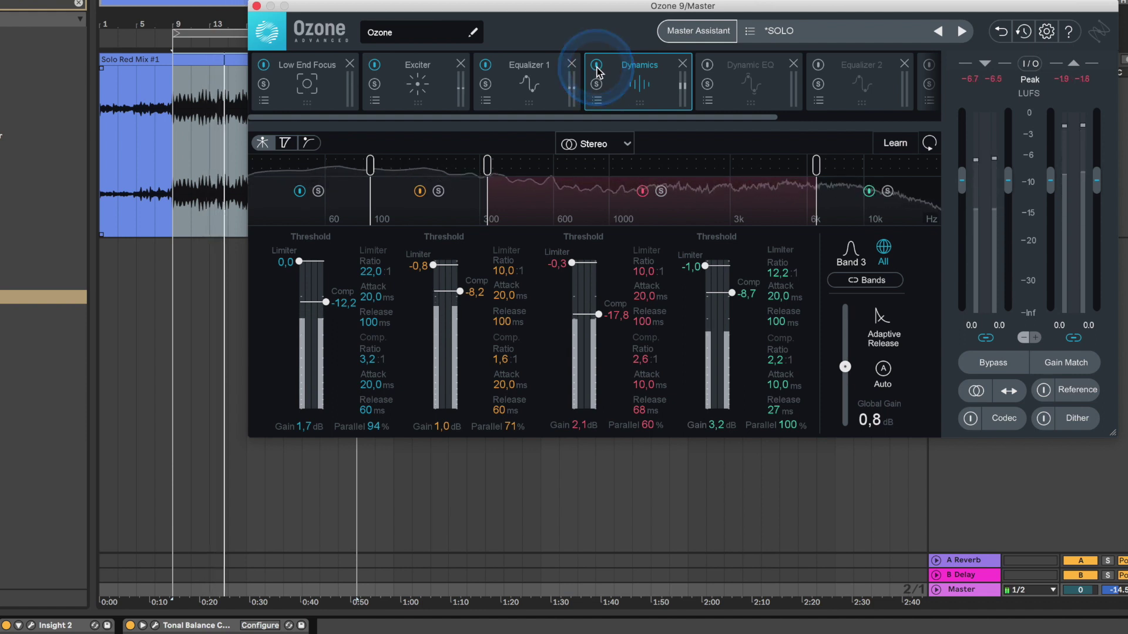
pyautogui.click(596, 66)
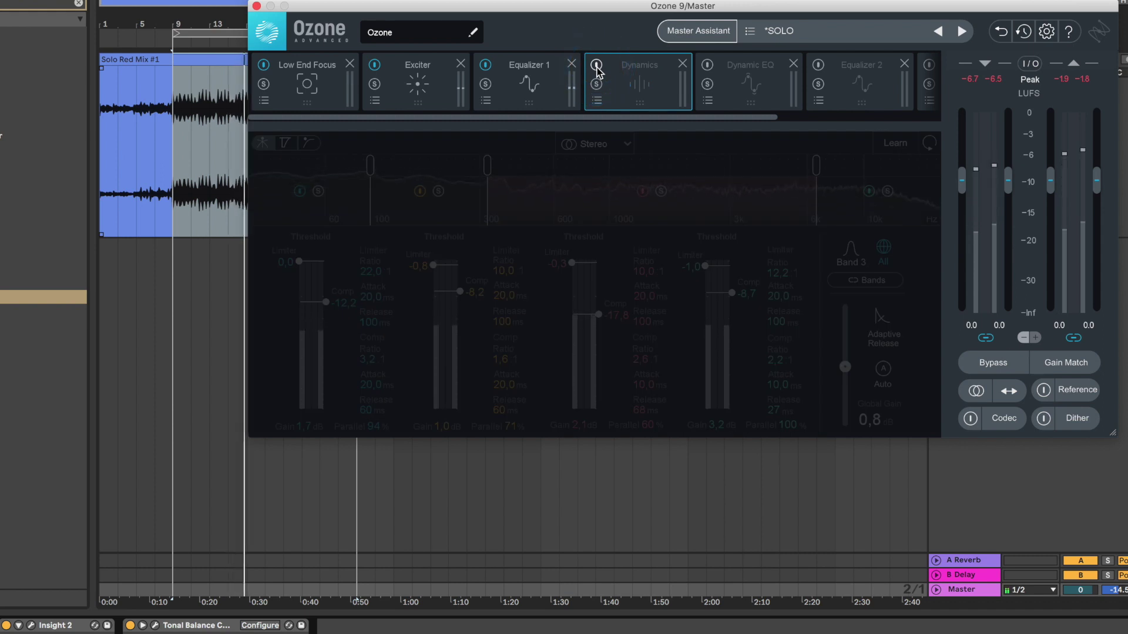
pyautogui.click(596, 66)
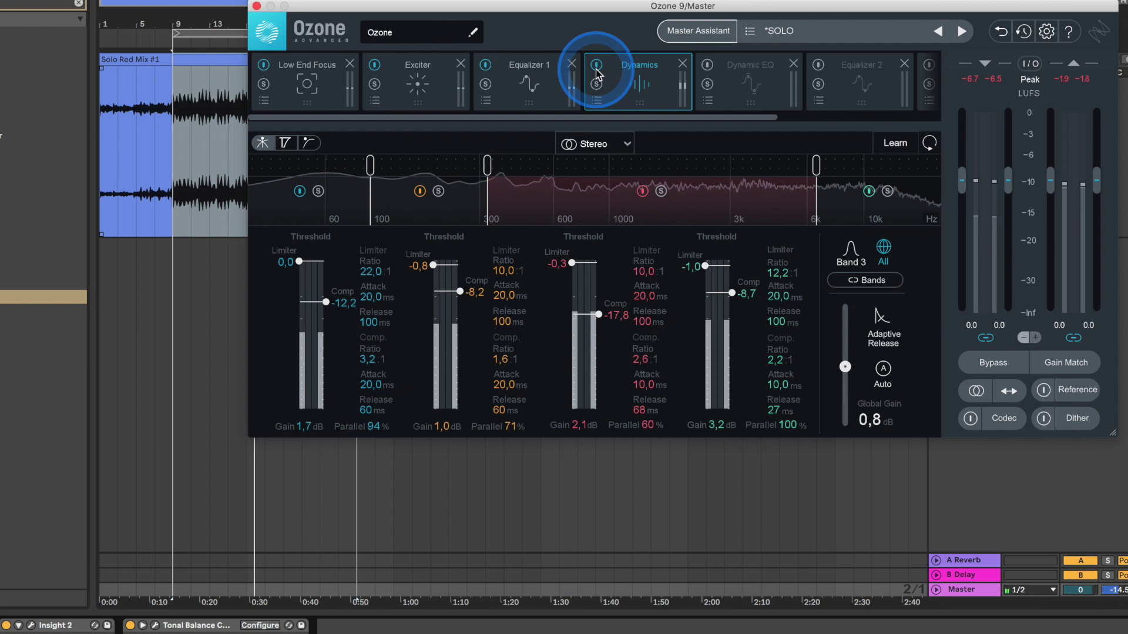
pyautogui.click(601, 75)
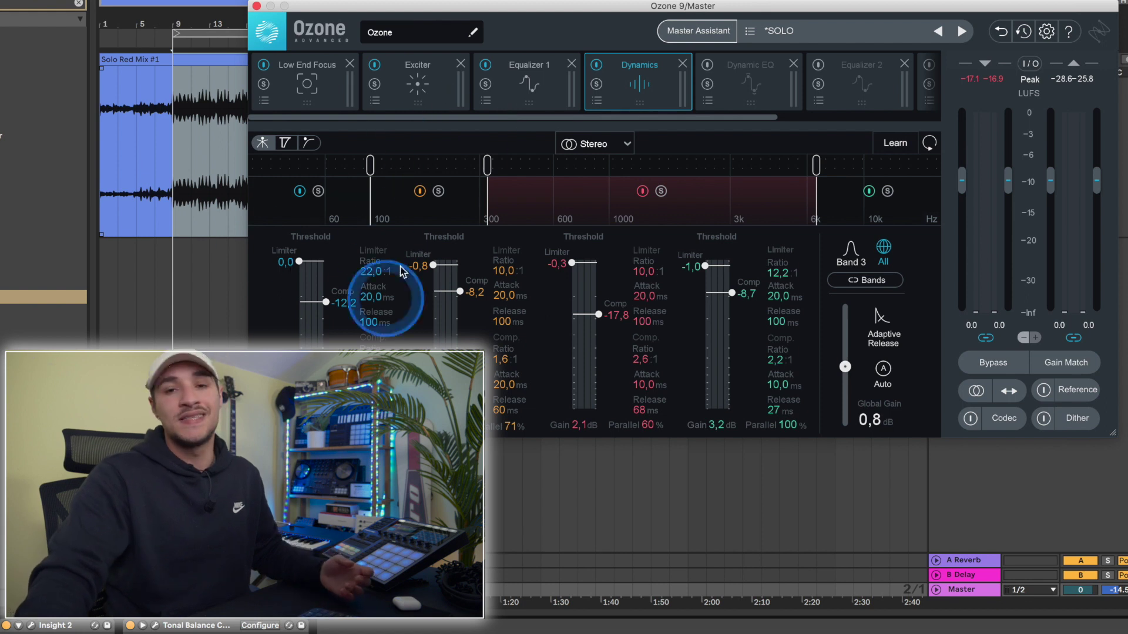
# Enable the Dynamic EQ module during playback of the looped section and inspect the settings of band 4
pyautogui.click(746, 69)
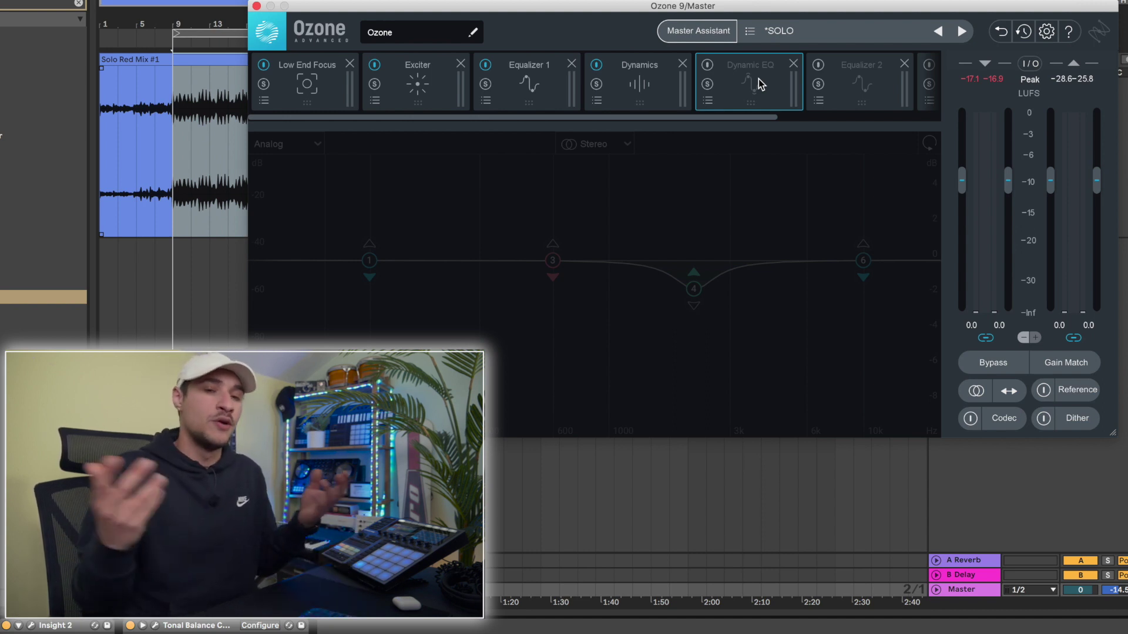
pyautogui.moveTo(759, 84); pyautogui.dragTo(711, 68)
pyautogui.press('space')
pyautogui.click(710, 68)
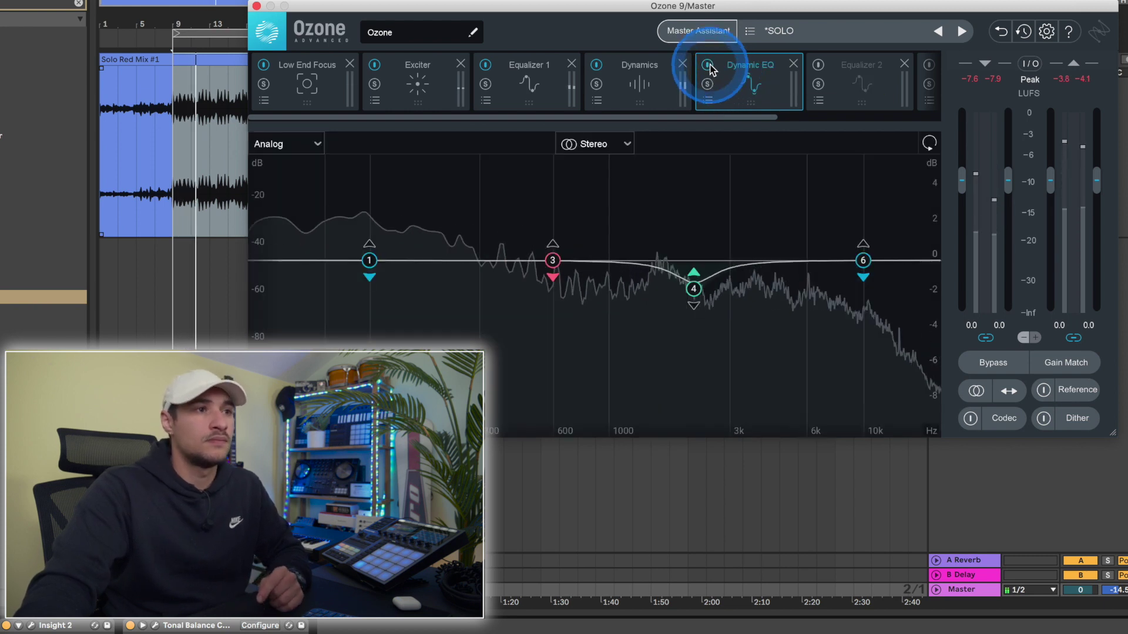
pyautogui.click(711, 69)
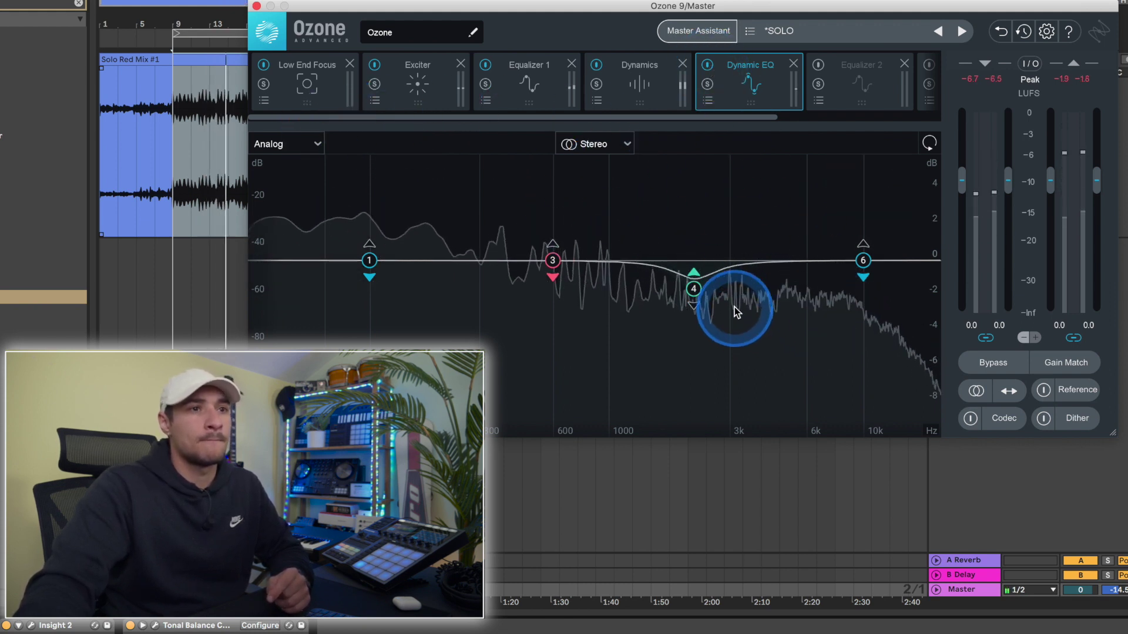
pyautogui.click(695, 289)
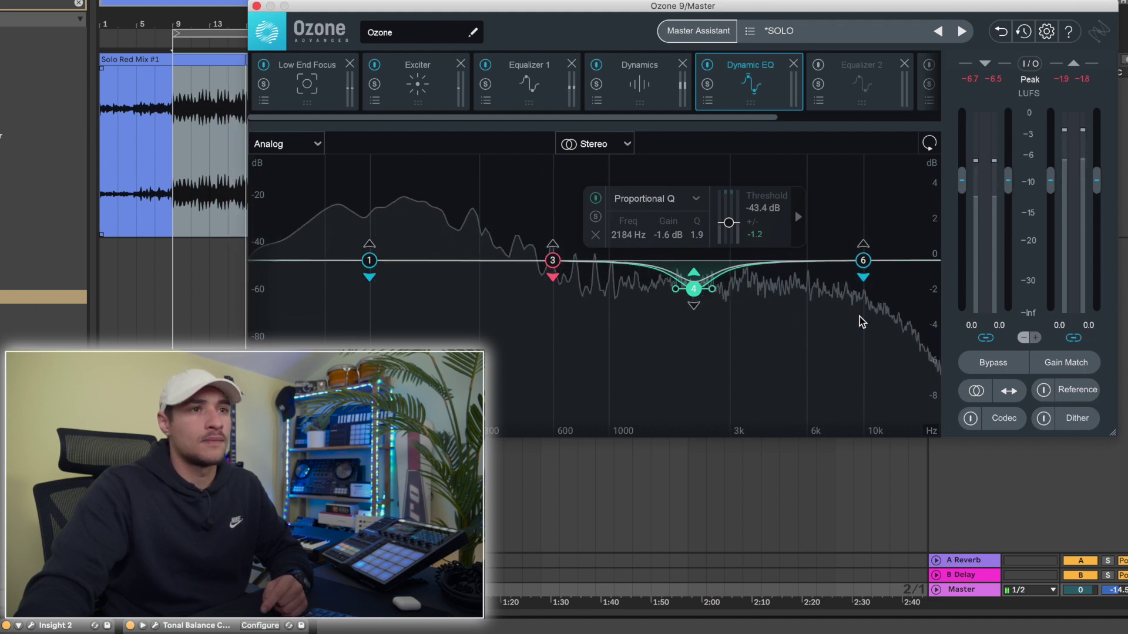
pyautogui.press('space')
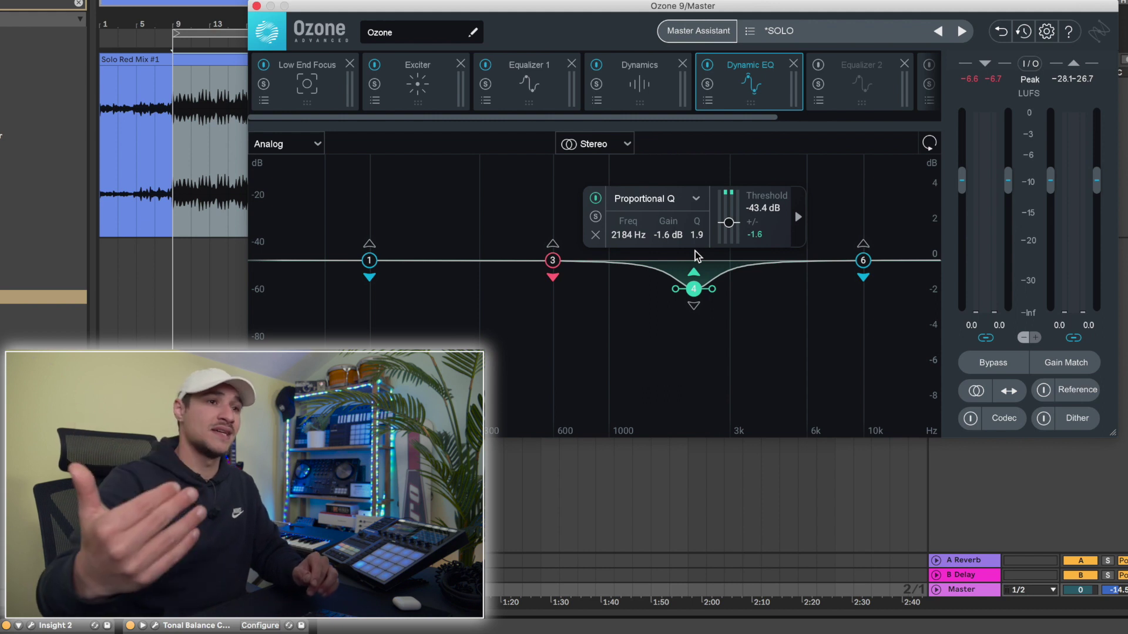
# Compare the looped section with Equalizer 2 off and on, leaving it enabled, and inspect the settings of its band 3
pyautogui.press('Right')
pyautogui.moveTo(663, 122); pyautogui.dragTo(859, 106)
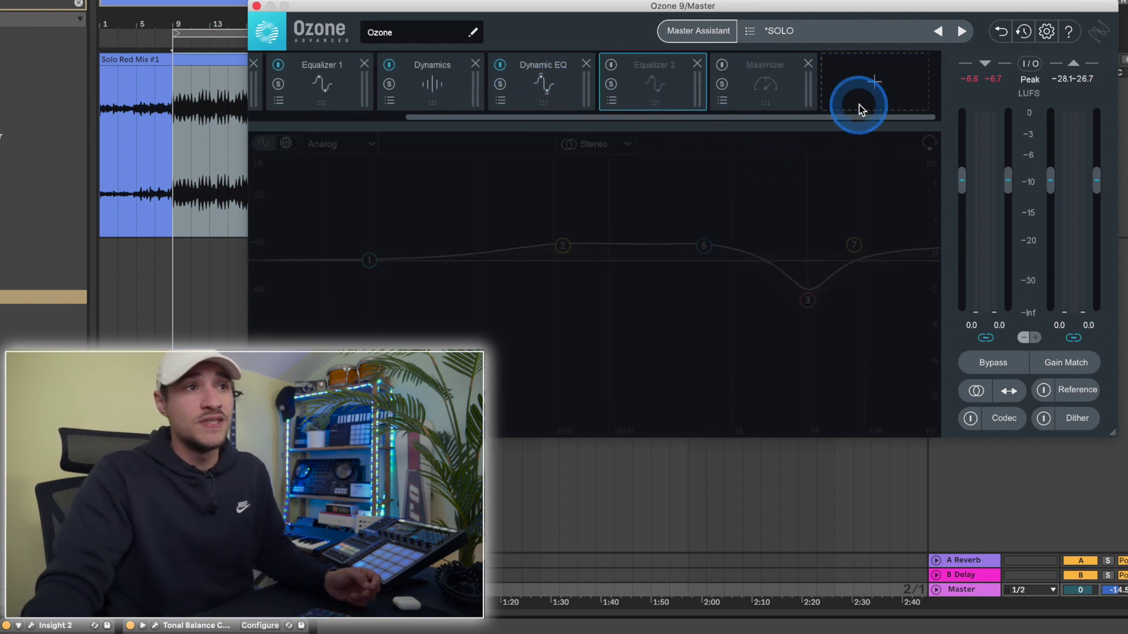
pyautogui.click(565, 173)
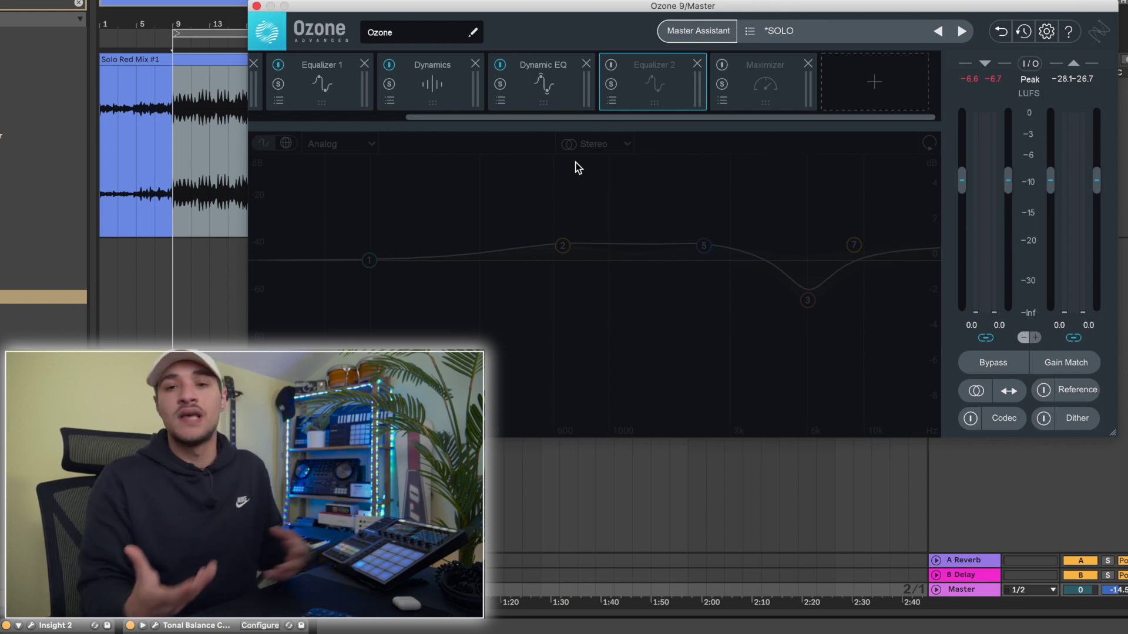
pyautogui.click(578, 168)
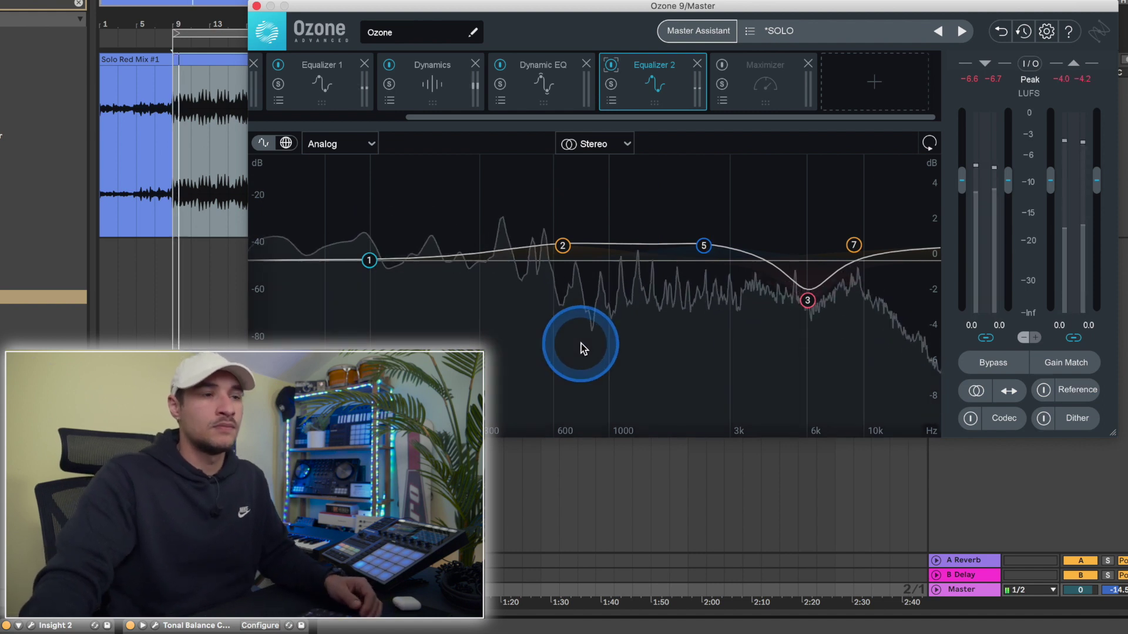
pyautogui.click(624, 66)
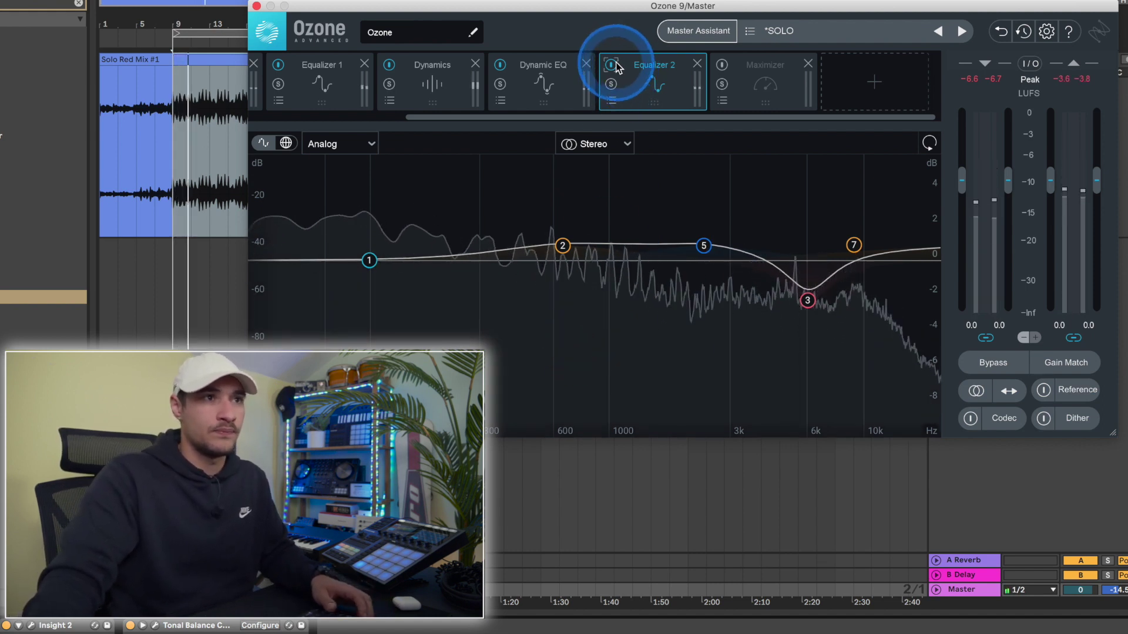
pyautogui.click(611, 65)
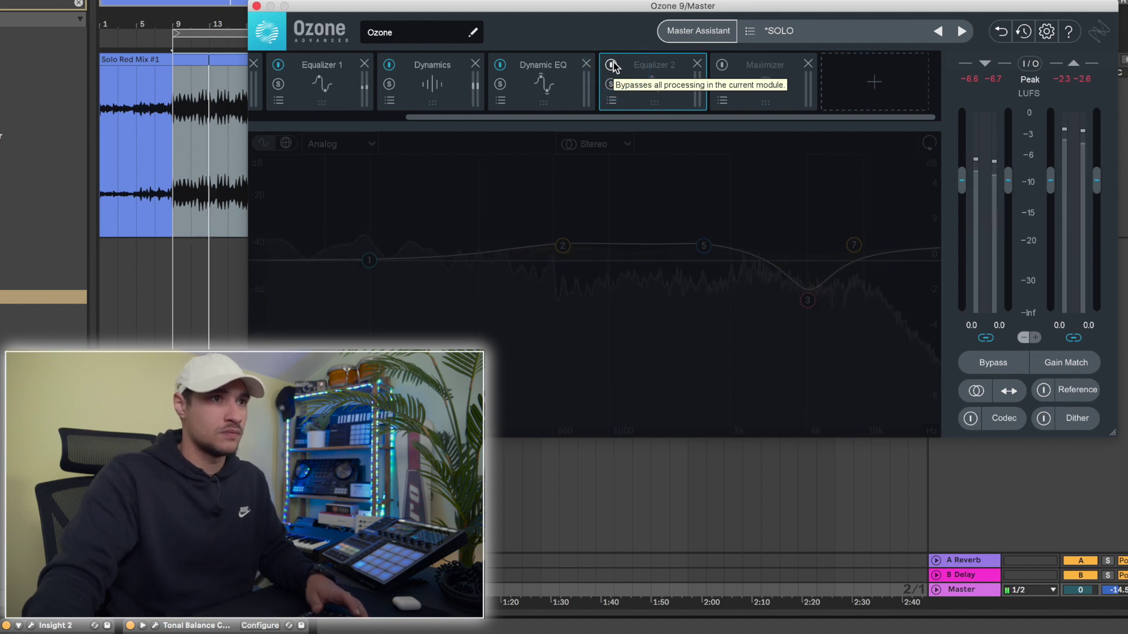
pyautogui.click(611, 65)
pyautogui.click(804, 332)
pyautogui.click(803, 301)
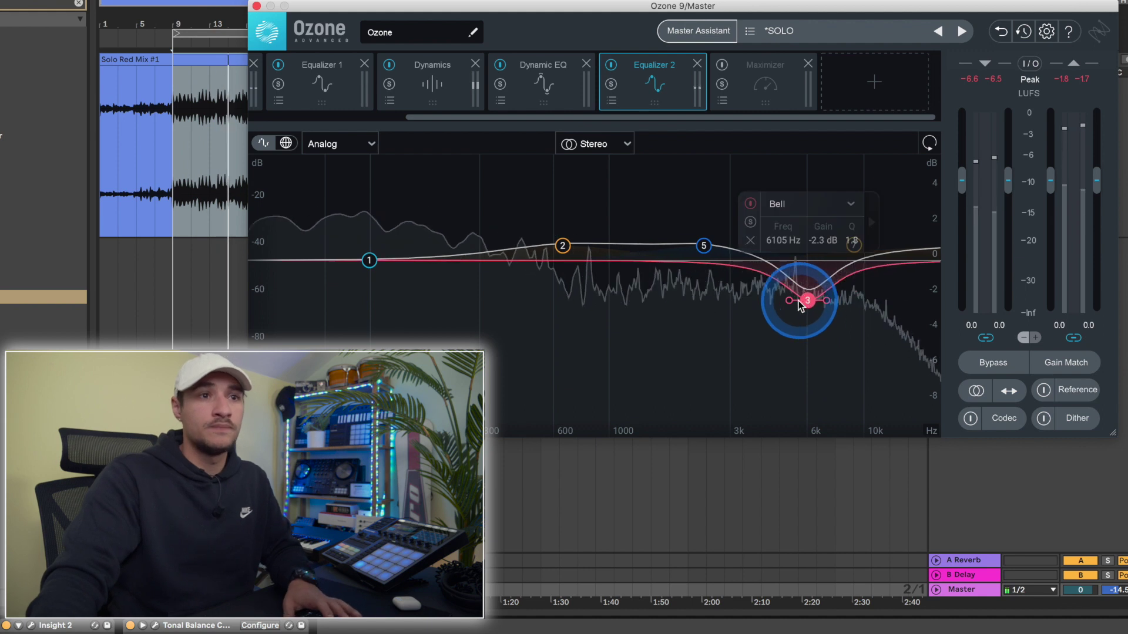
# Enable the Maximizer module and position the Insight loudness window so both plug-ins can be read together
pyautogui.click(731, 106)
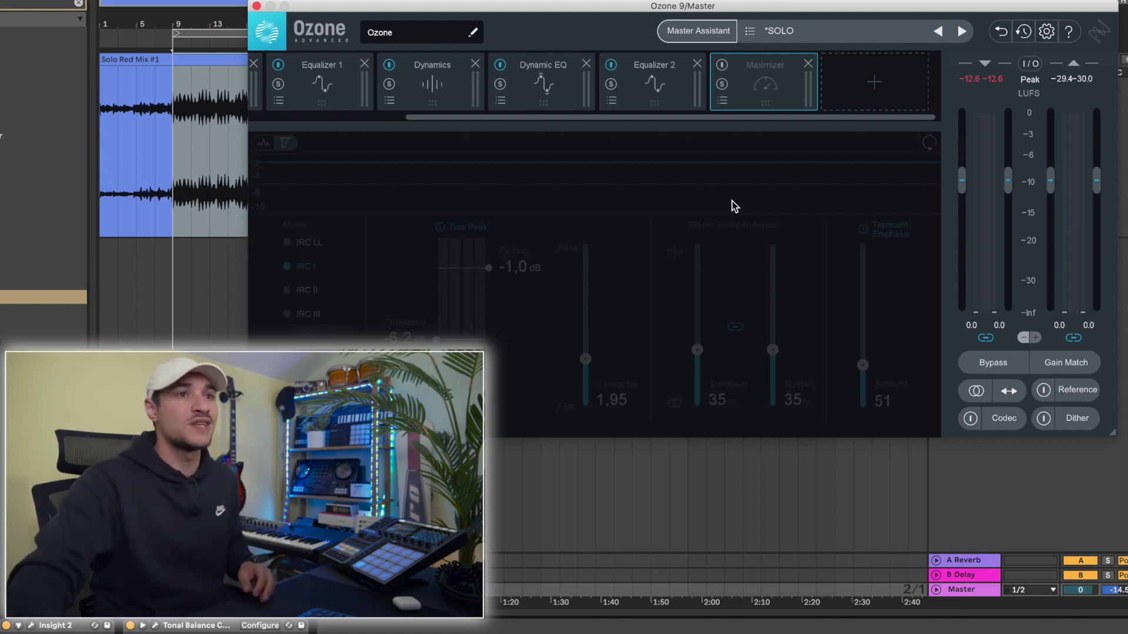
pyautogui.click(513, 176)
pyautogui.moveTo(508, 181); pyautogui.dragTo(26, 219)
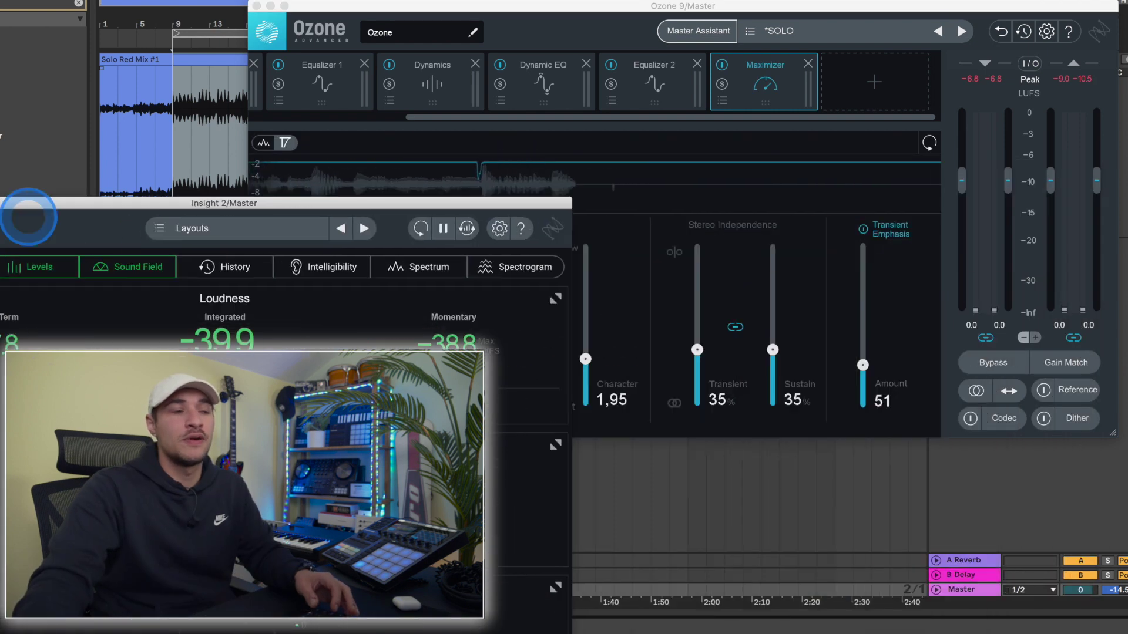
pyautogui.moveTo(352, 215); pyautogui.dragTo(574, 260)
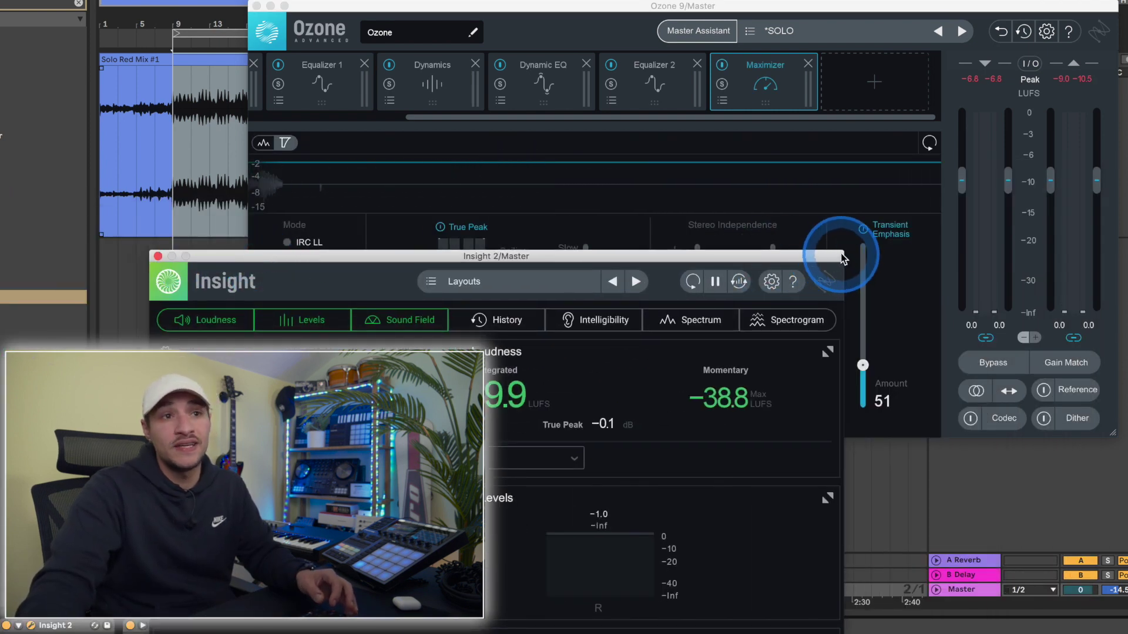
pyautogui.moveTo(831, 256); pyautogui.dragTo(477, 203)
# Set the type of Ozone's I/O meter to Integrated
pyautogui.click(1030, 64)
pyautogui.click(1030, 80)
pyautogui.click(1030, 63)
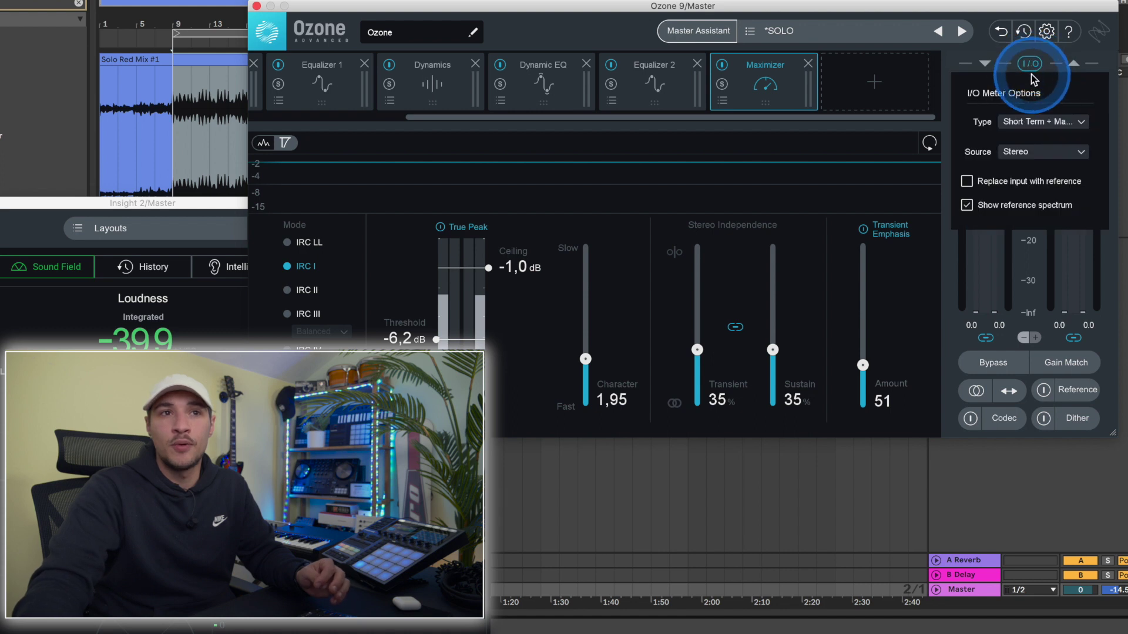
pyautogui.click(1026, 122)
pyautogui.scroll(-3, 1038, 217)
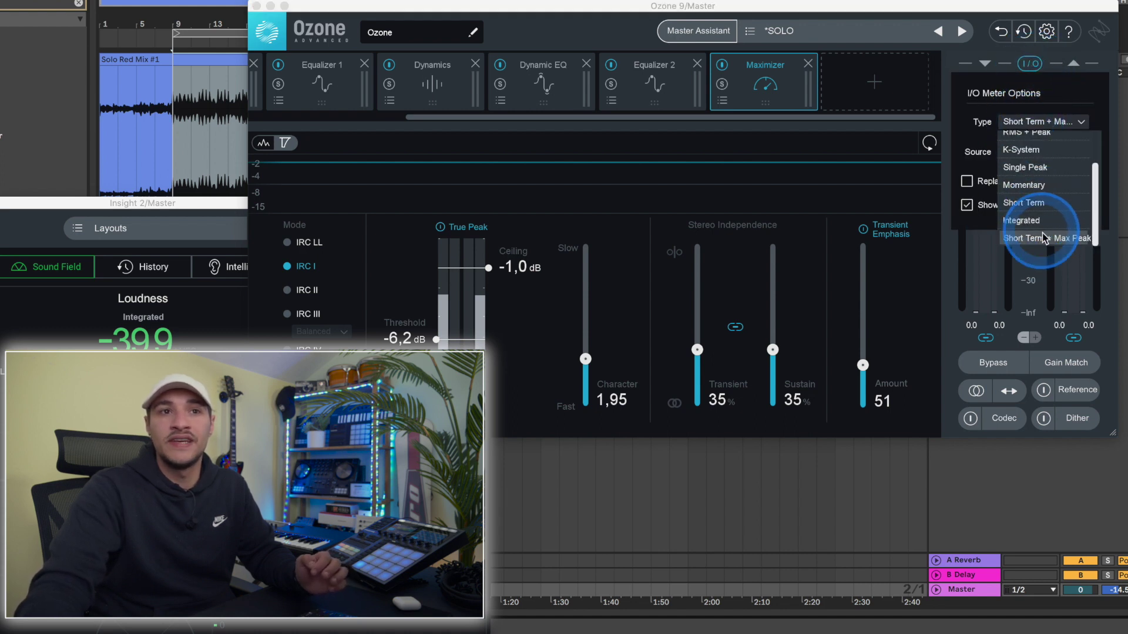
pyautogui.click(1035, 222)
pyautogui.click(1029, 65)
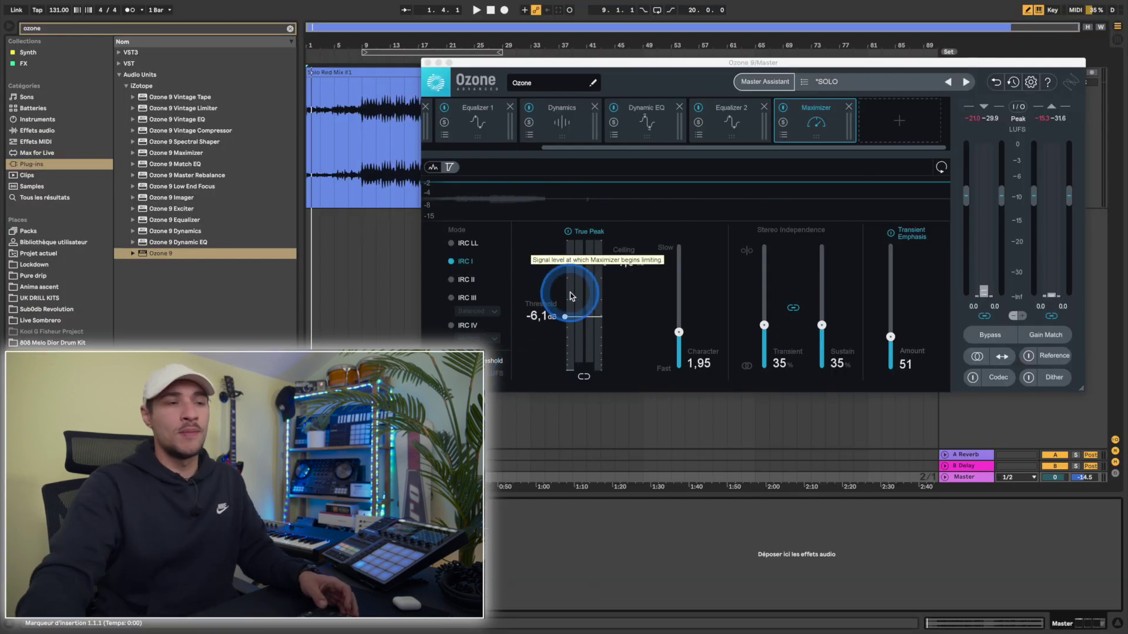
# Bring the Insight and Tonal Balance Control windows into view over Ozone
pyautogui.click(642, 405)
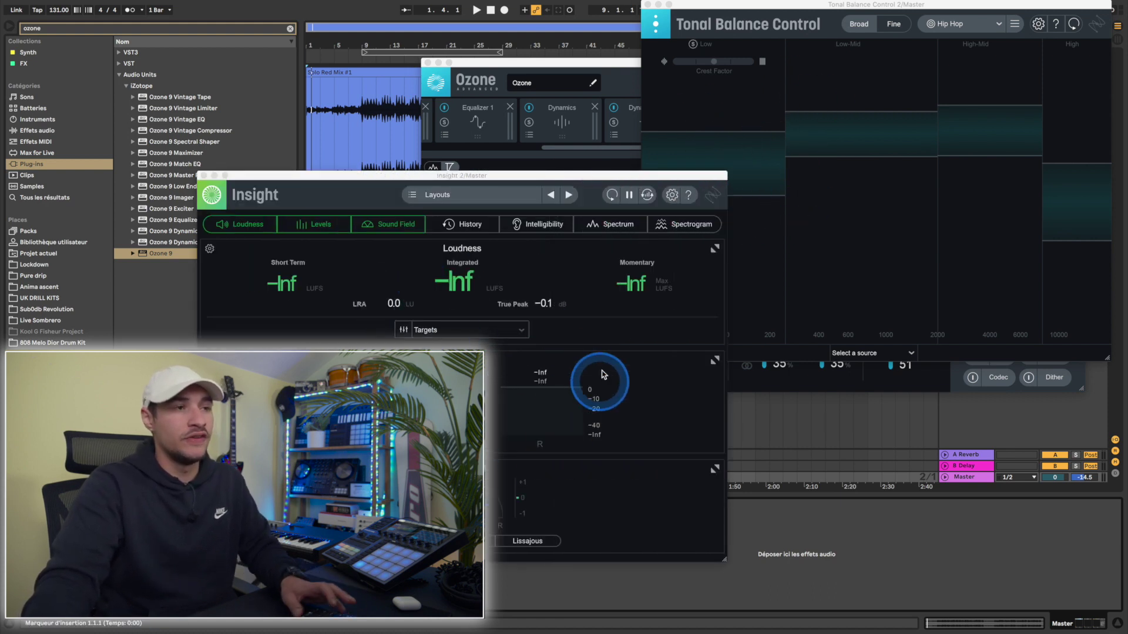
pyautogui.moveTo(725, 559); pyautogui.dragTo(692, 561)
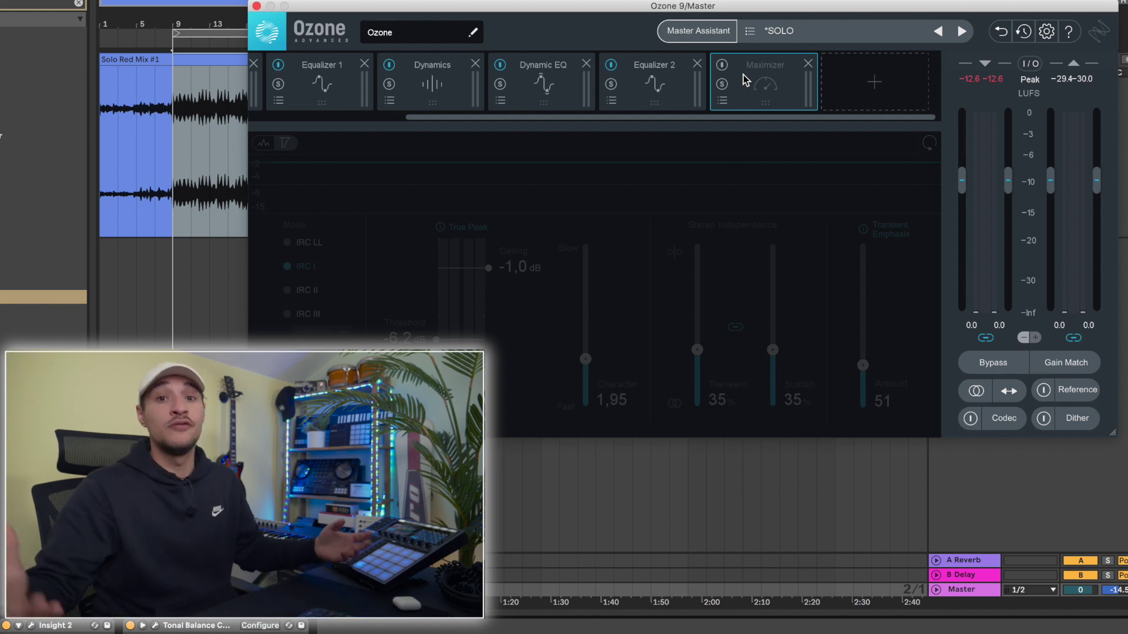
# Compare the looped section with the Maximizer module off and on during playback, leaving the module enabled
pyautogui.click(743, 80)
pyautogui.click(722, 66)
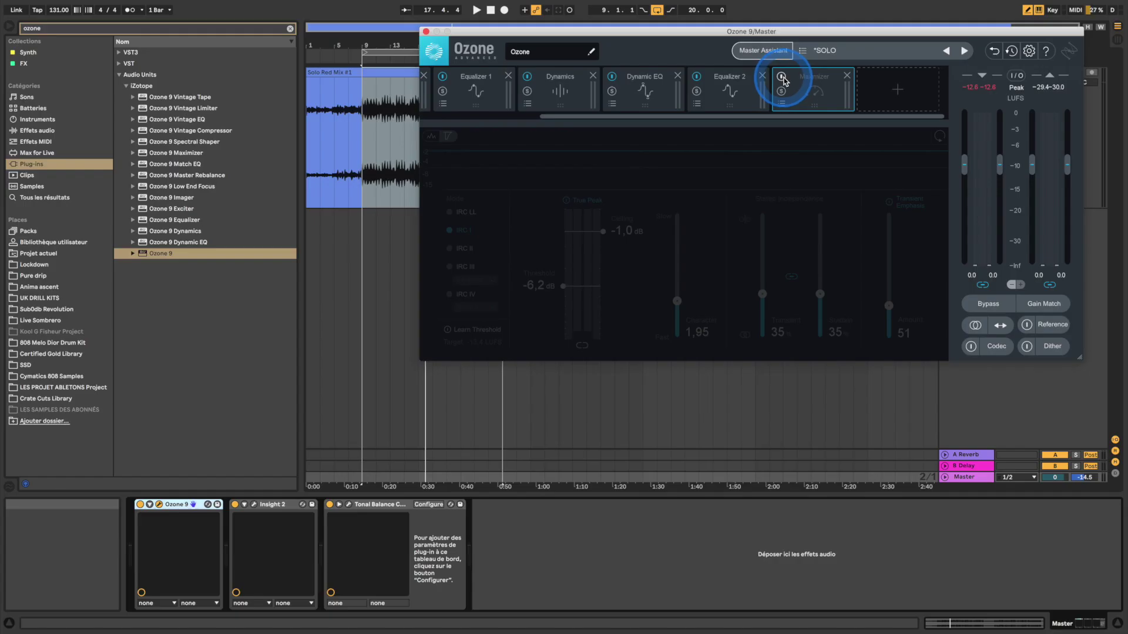
pyautogui.click(781, 77)
pyautogui.press('space')
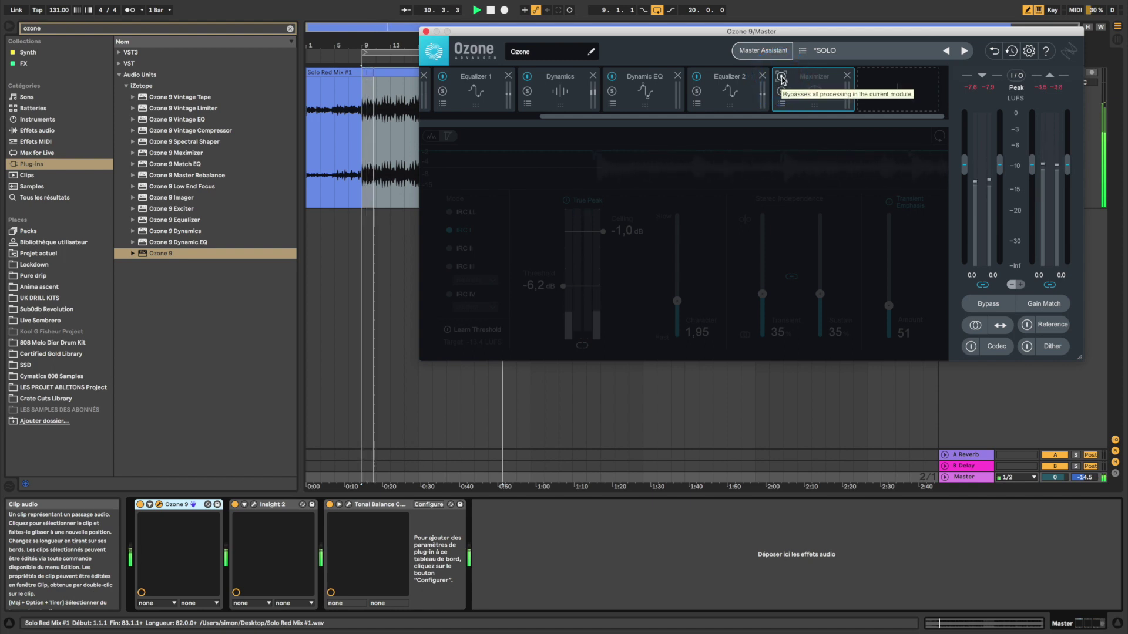
pyautogui.click(781, 77)
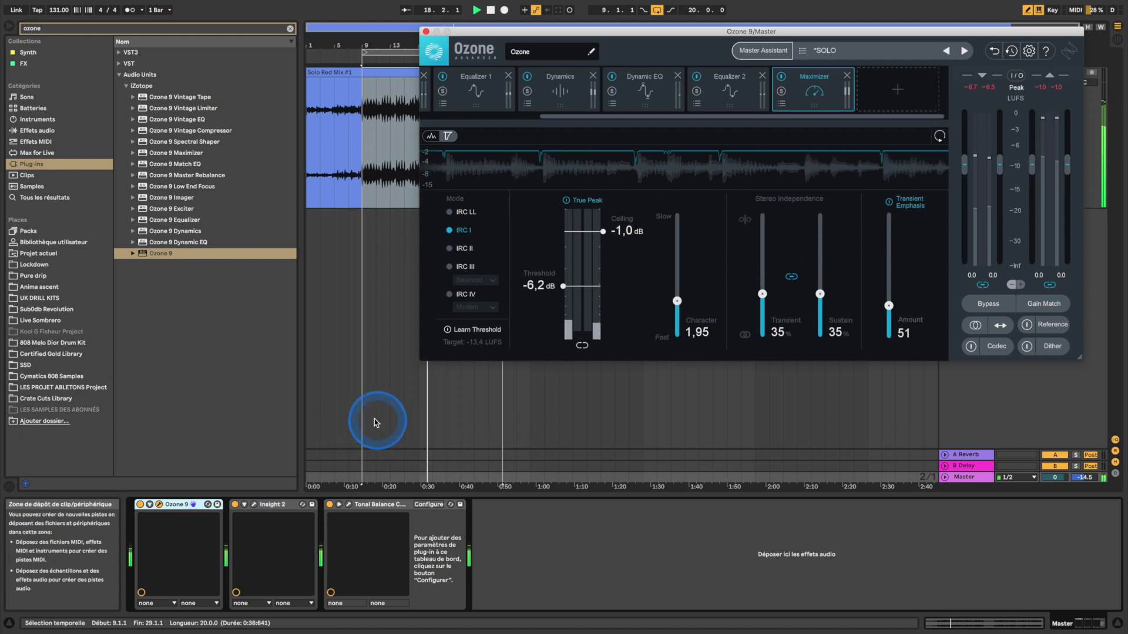
# Set Insight's peak target to -1,0 and measure the mix's integrated loudness through to the end of the track
pyautogui.press('super+alt+p')
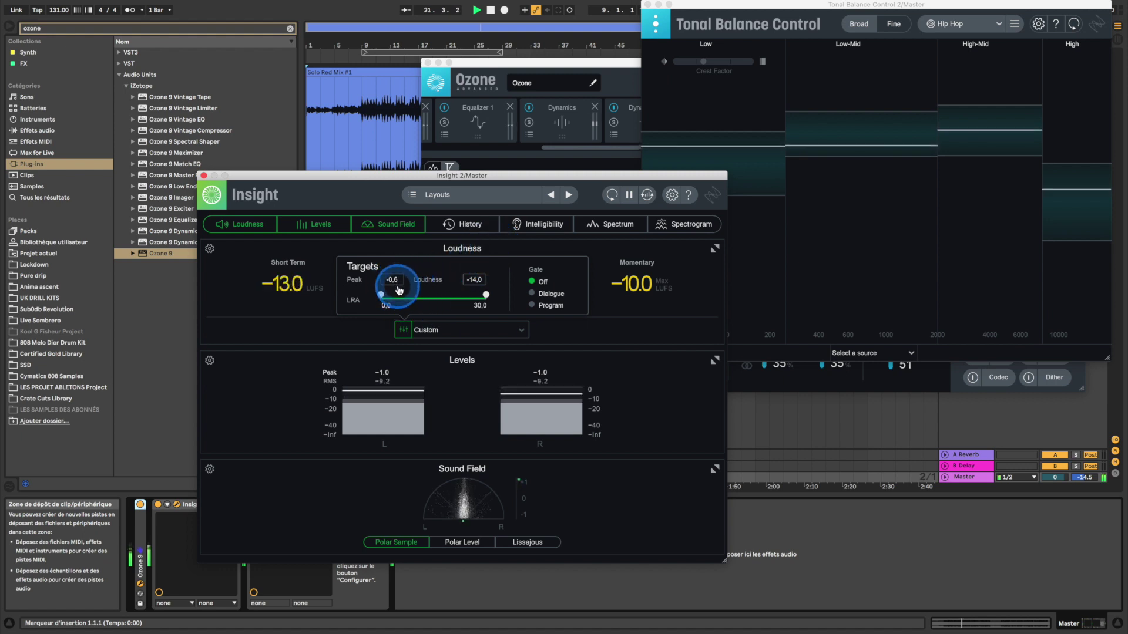
pyautogui.click(473, 305)
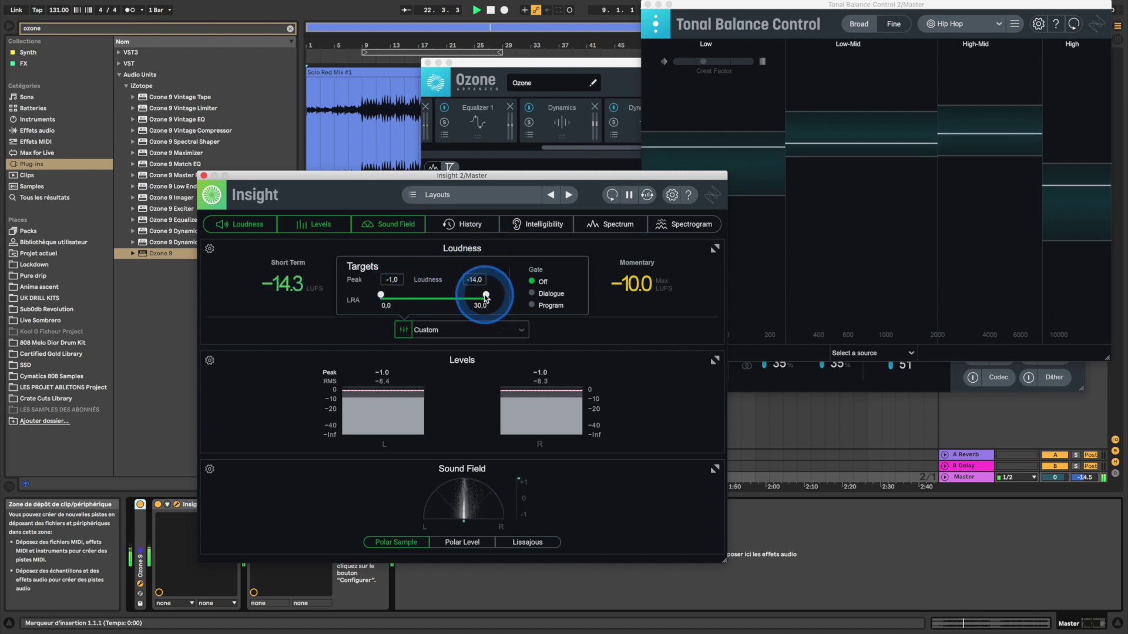
pyautogui.click(403, 330)
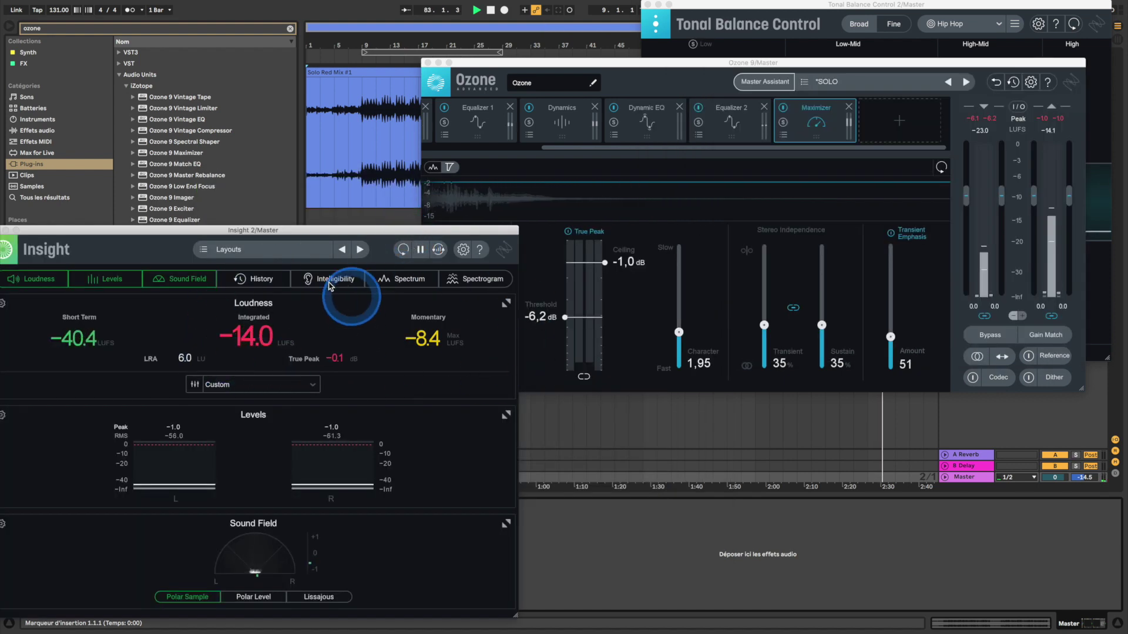
pyautogui.press('space')
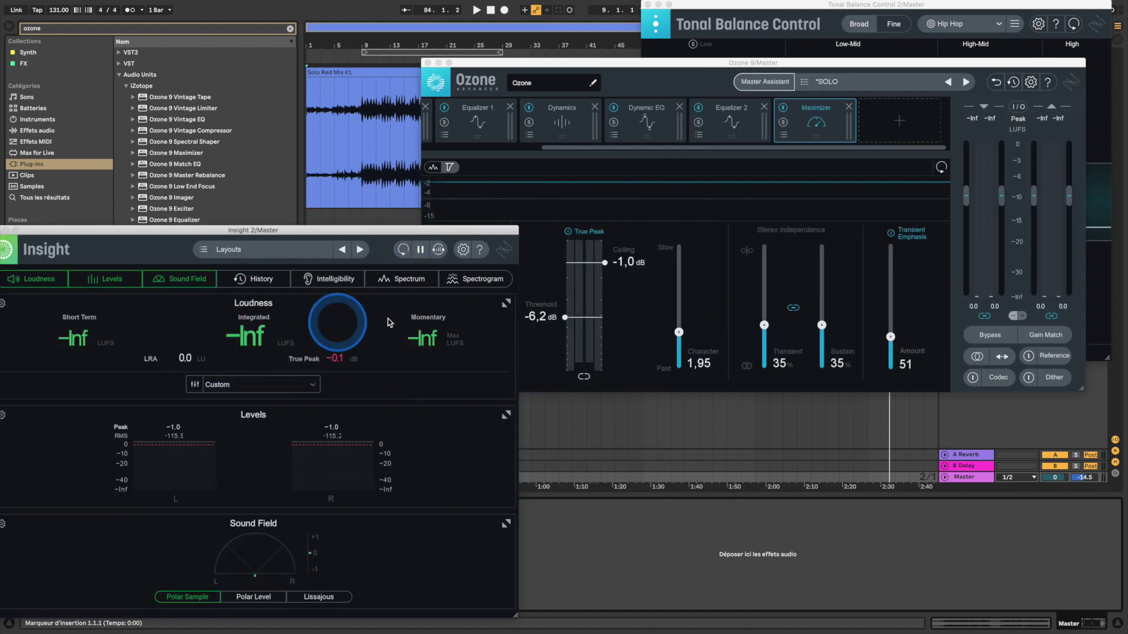